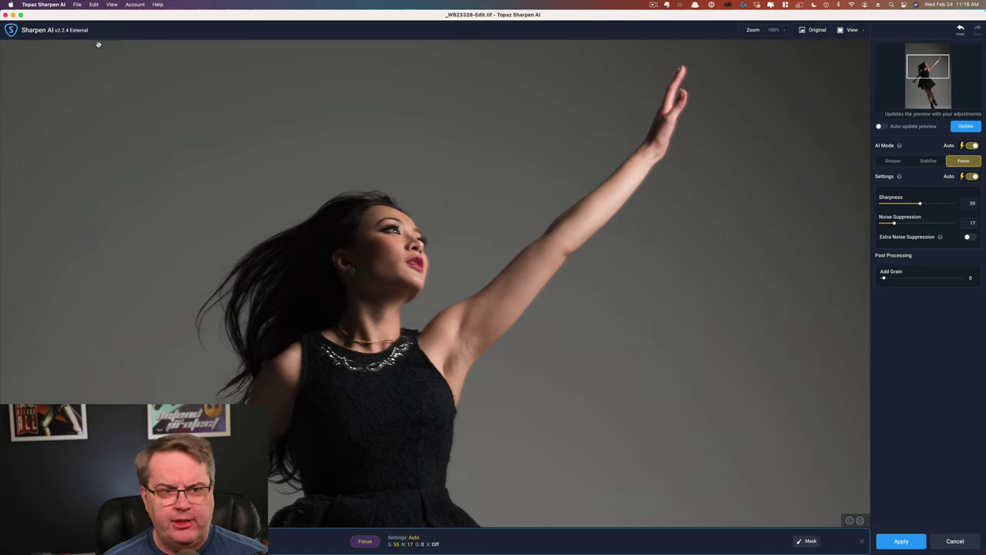
Look over the zoom levels and toggle the Original view on and back off
left_click(785, 31)
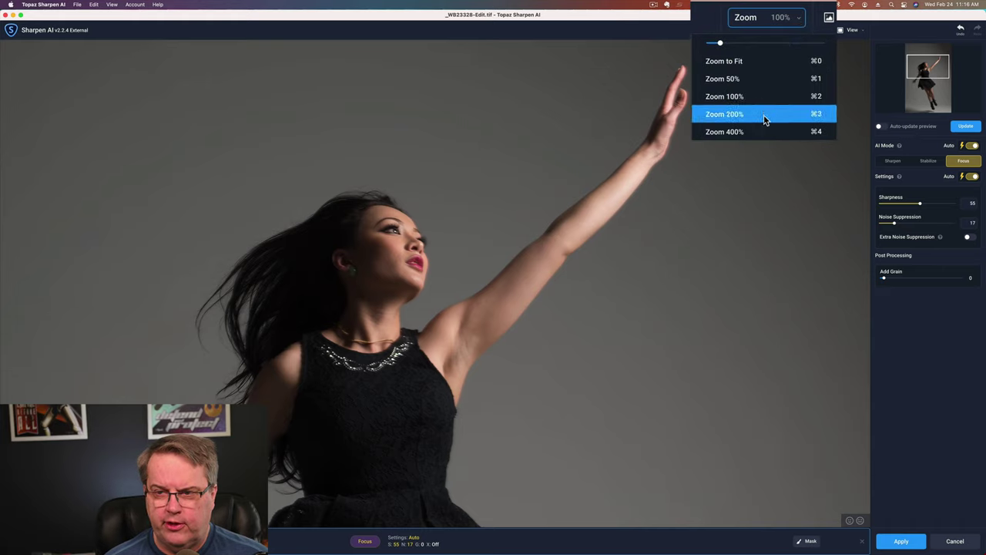
left_click(830, 47)
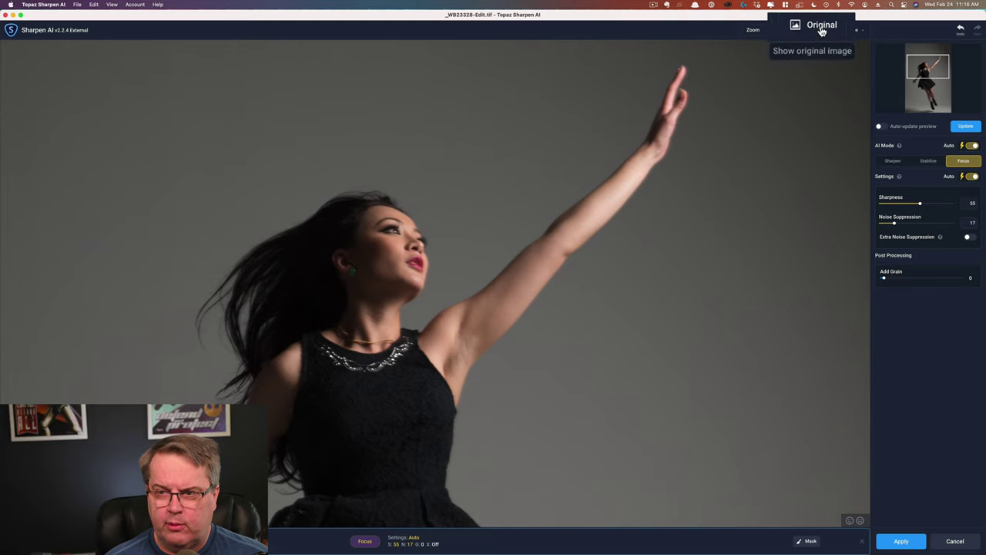
left_click(823, 27)
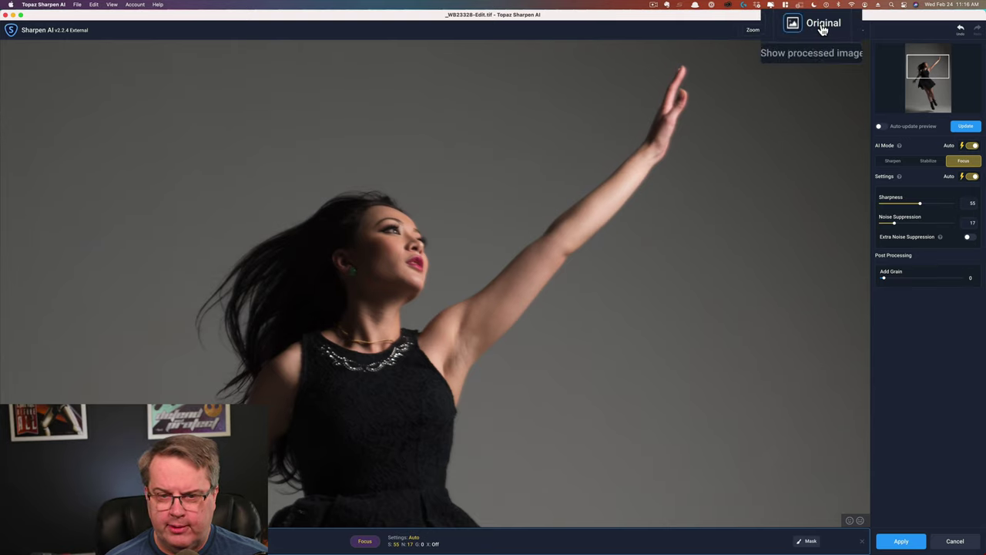
left_click(823, 27)
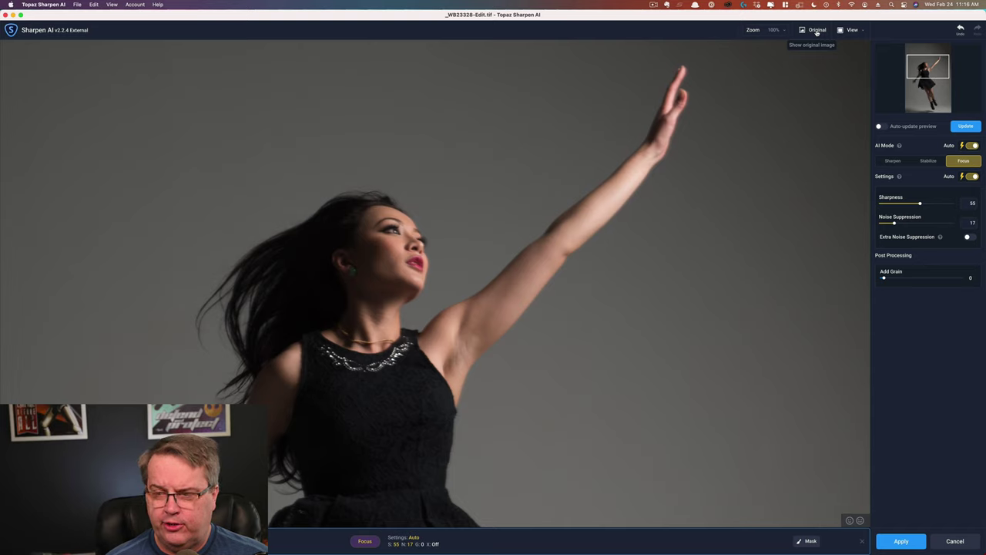
Try Split View with the divider moved, then Side-by-side, ending in four-pane Comparison View
left_click(858, 33)
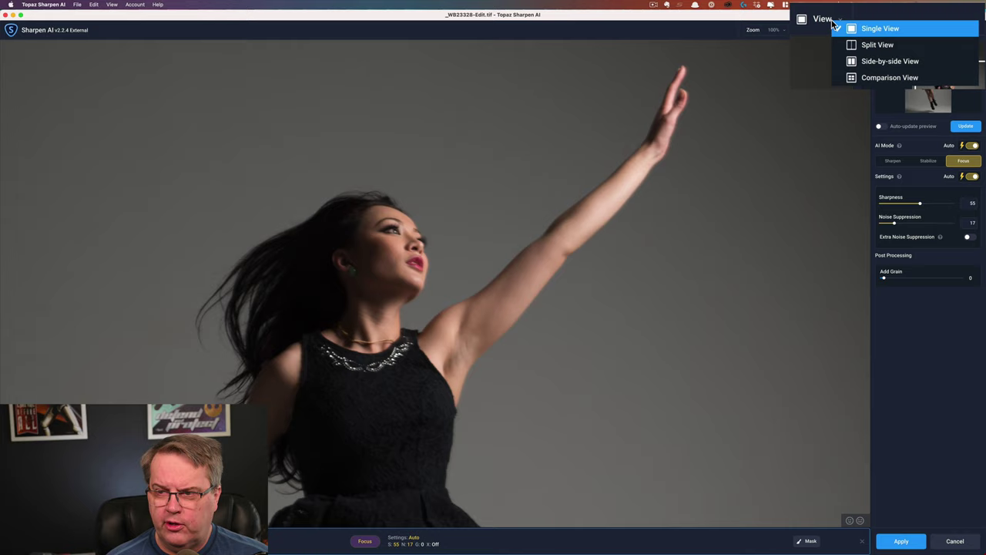
left_click(863, 45)
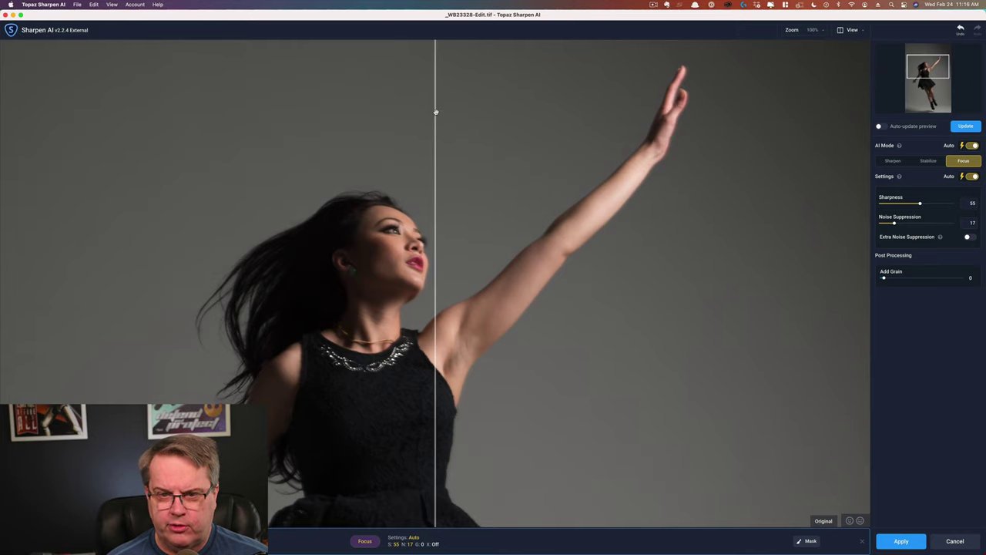
mouse_move(435, 111)
left_mouse_down()
mouse_move(328, 112)
mouse_move(463, 111)
mouse_move(379, 105)
mouse_move(441, 101)
left_mouse_up()
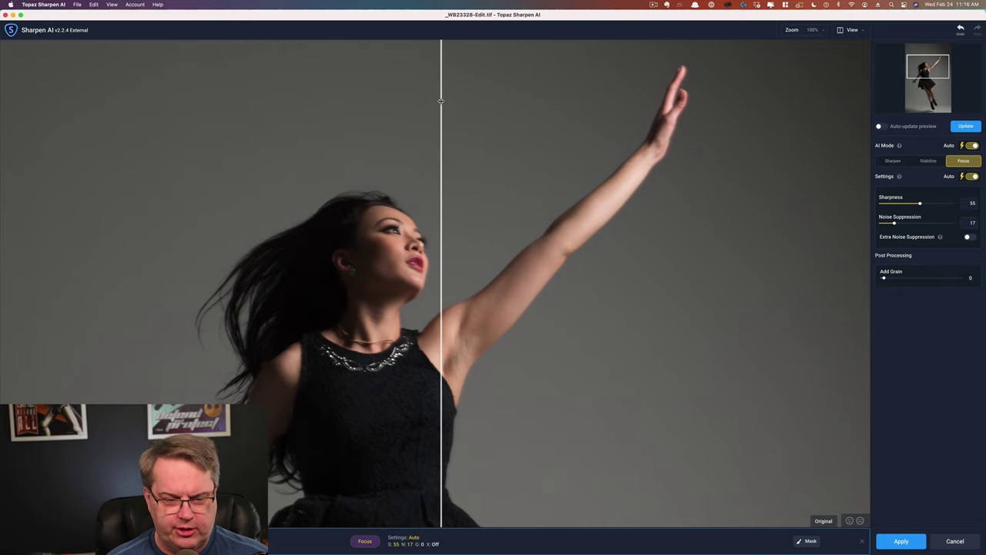
left_click(861, 34)
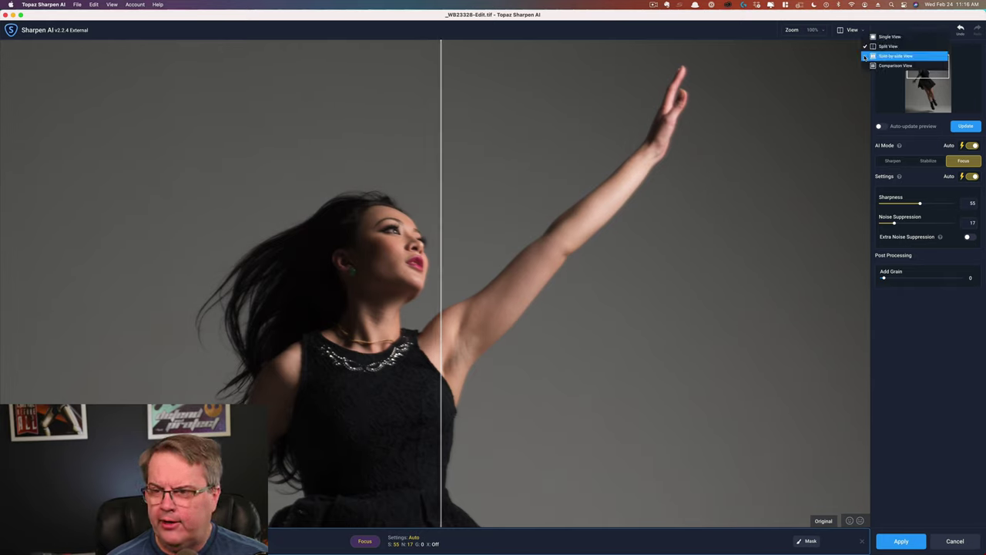
left_click(866, 56)
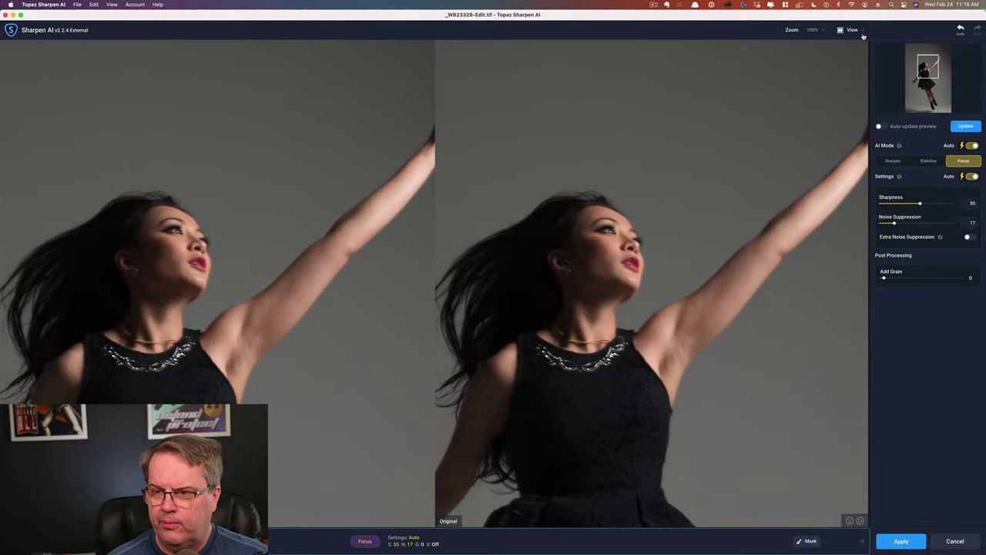
left_click(863, 34)
left_click(869, 67)
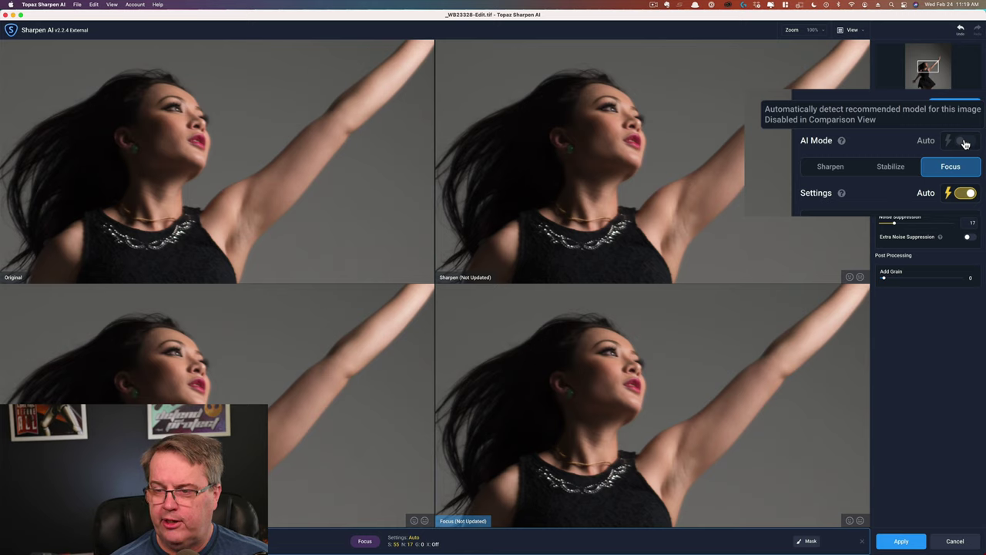
Return to Single View, turn on Auto AI mode, and update the Focus preview of the face
left_click(854, 30)
left_click(878, 33)
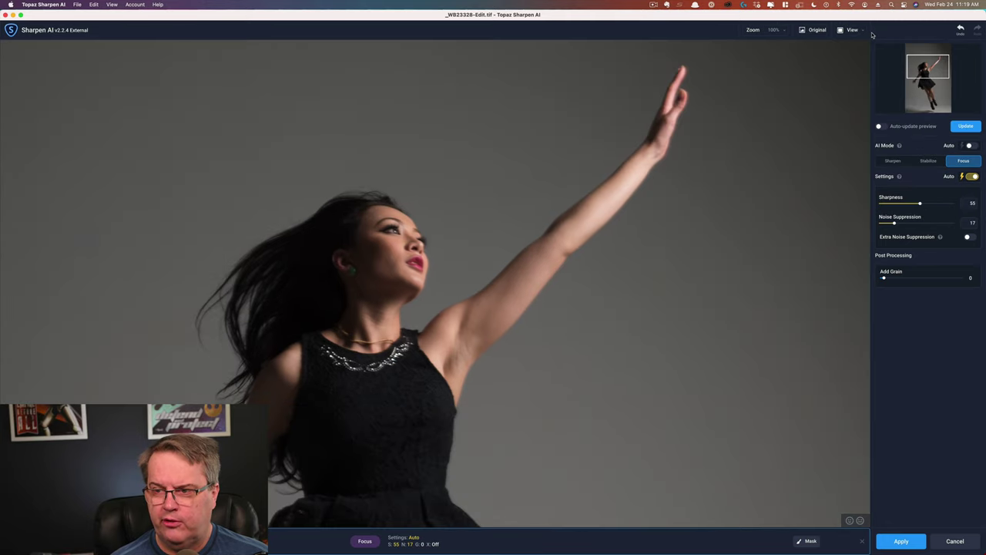
left_click(969, 145)
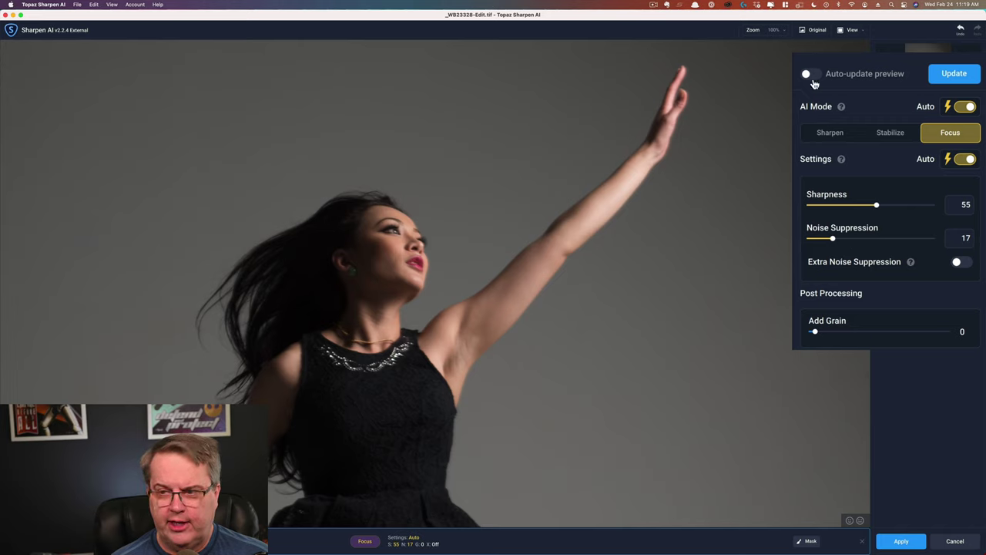
left_click(953, 77)
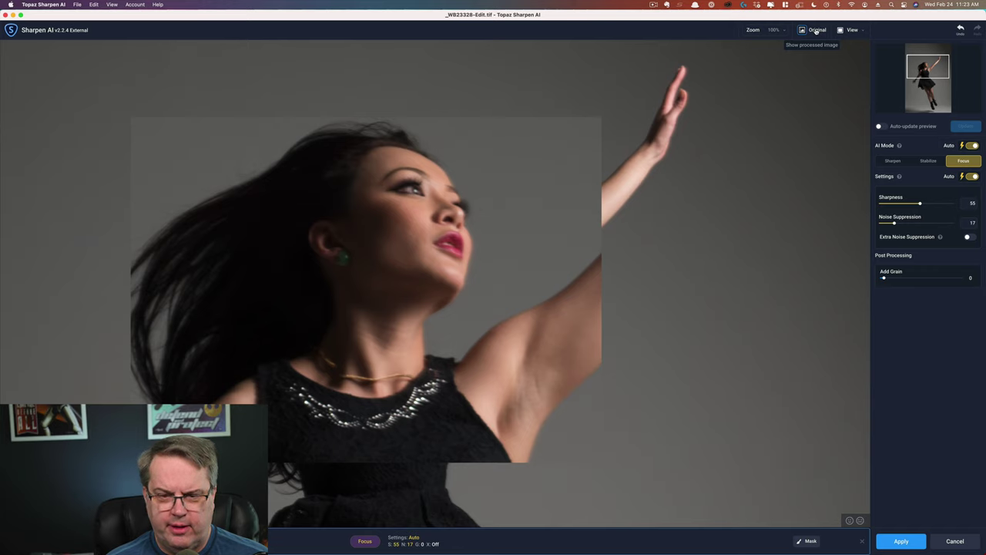
Flip several times between the original and the Focus-sharpened face to compare them
left_click(816, 30)
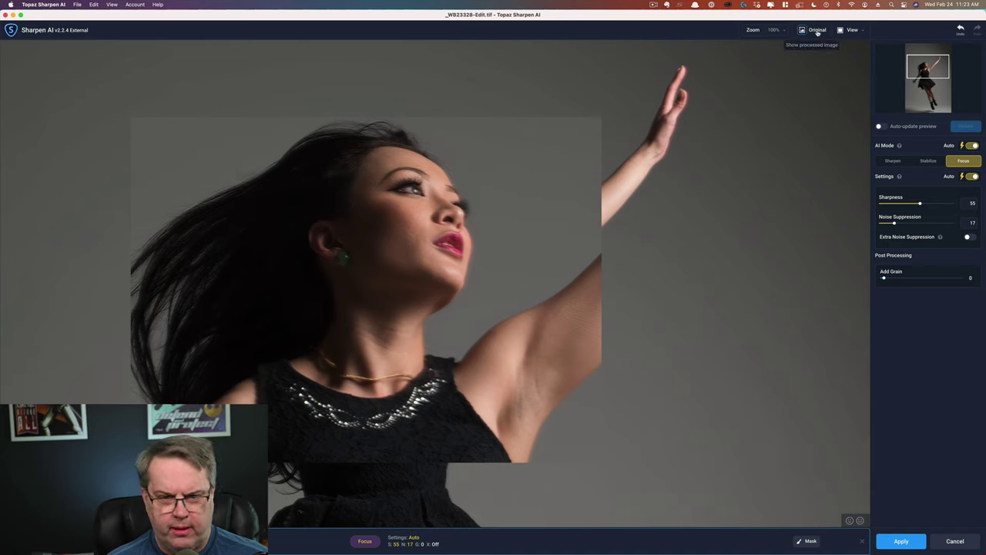
left_click(817, 32)
left_click(817, 33)
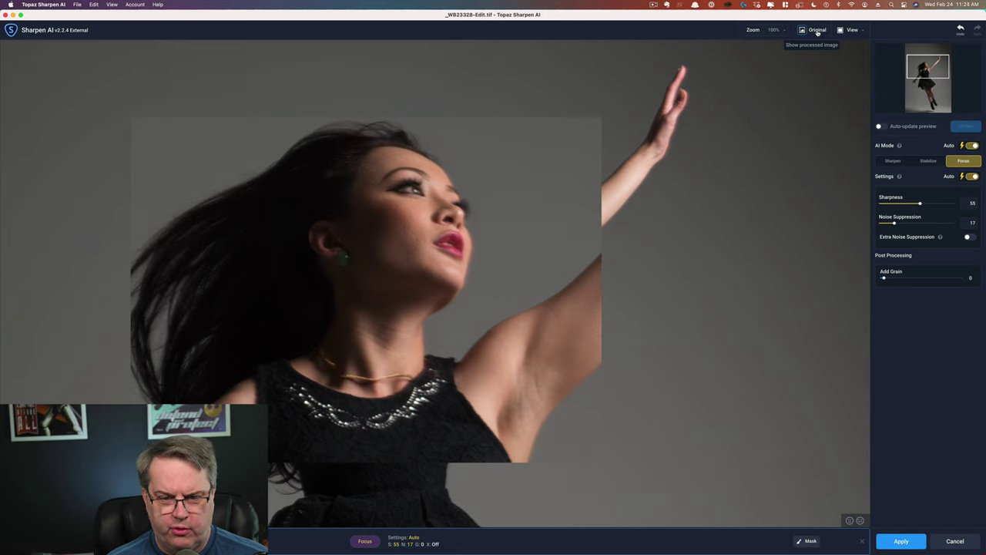
left_click(818, 32)
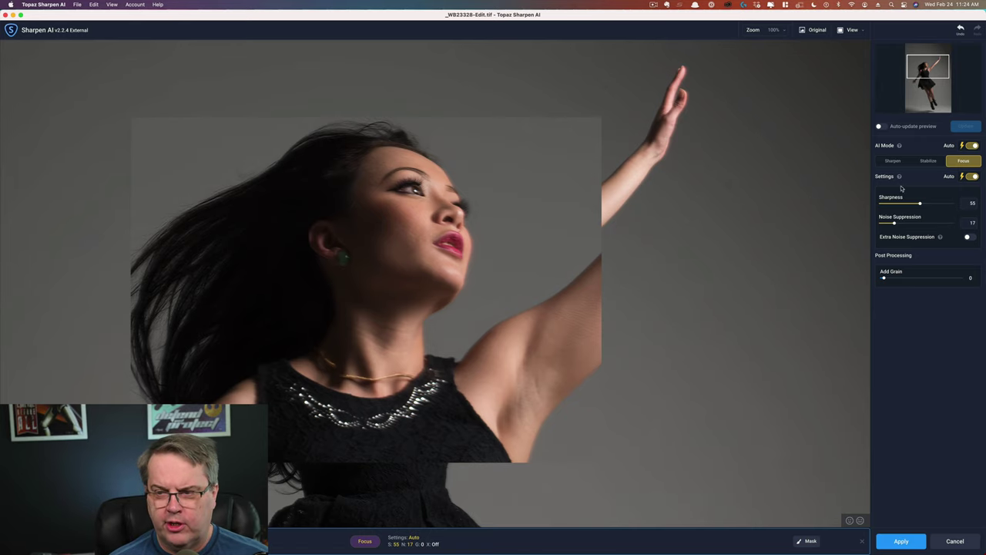
Switch settings to manual, set Sharpness to 84, and zoom to 200% on the face and arm
left_click(971, 176)
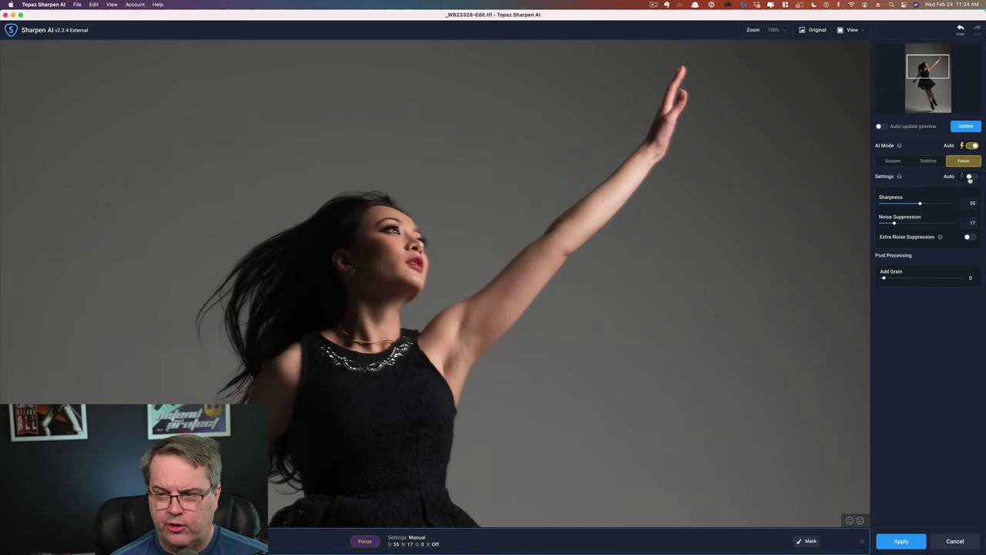
left_click(939, 203)
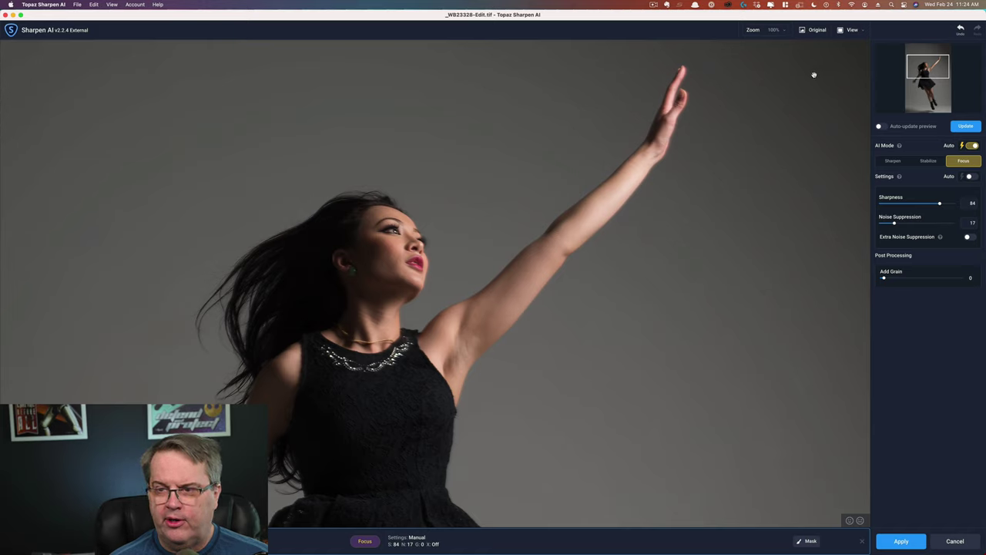
left_click(784, 32)
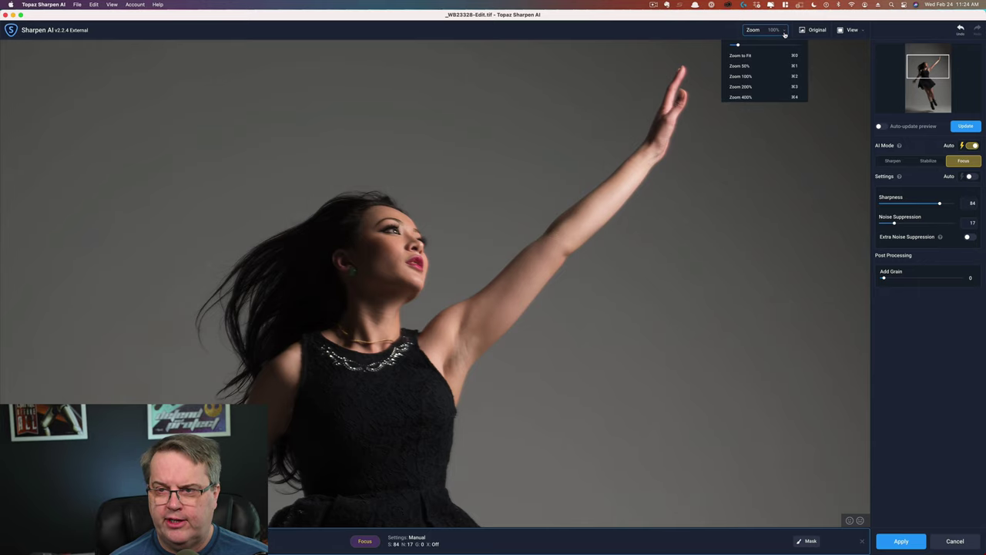
left_click(754, 88)
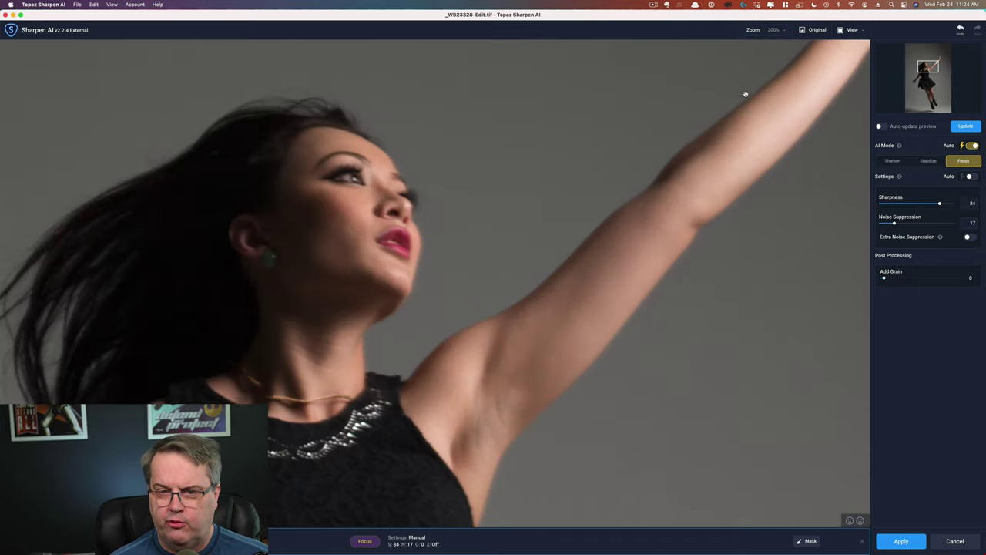
left_click_drag(324, 257, 374, 238)
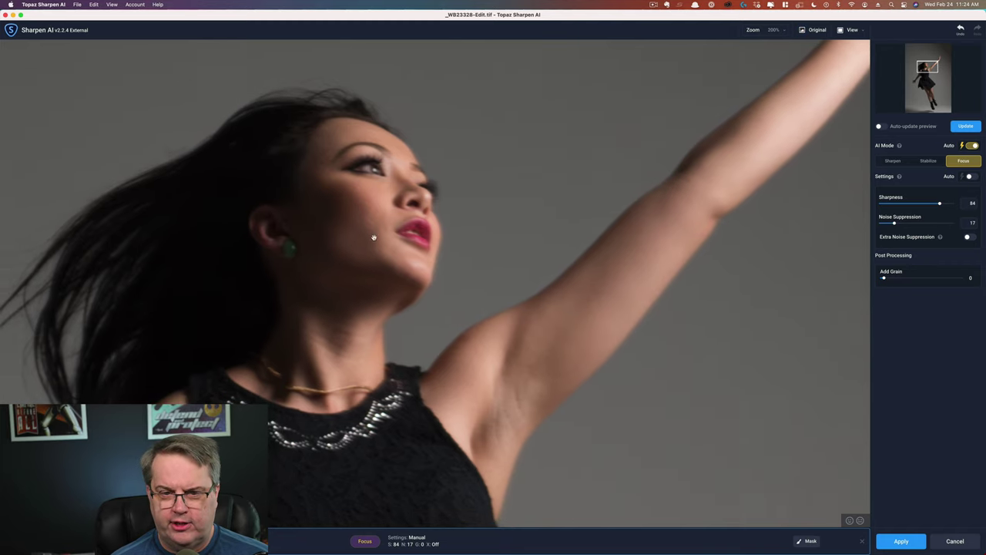
left_click(967, 127)
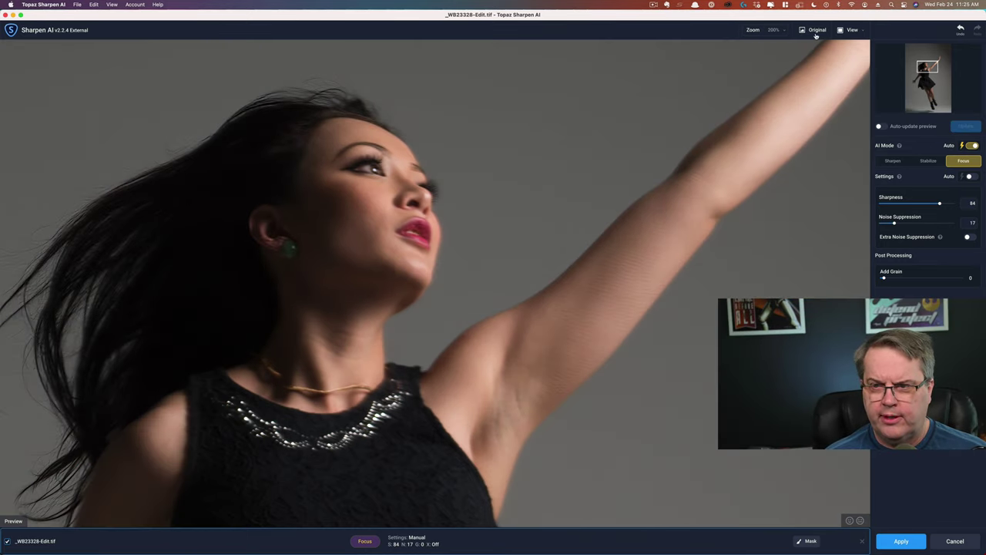
left_click(816, 31)
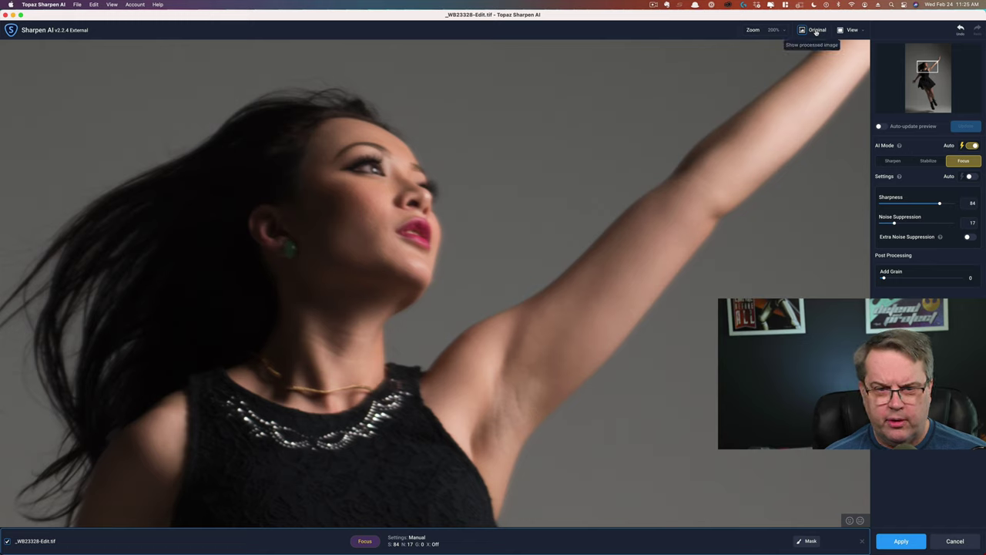
left_click(817, 31)
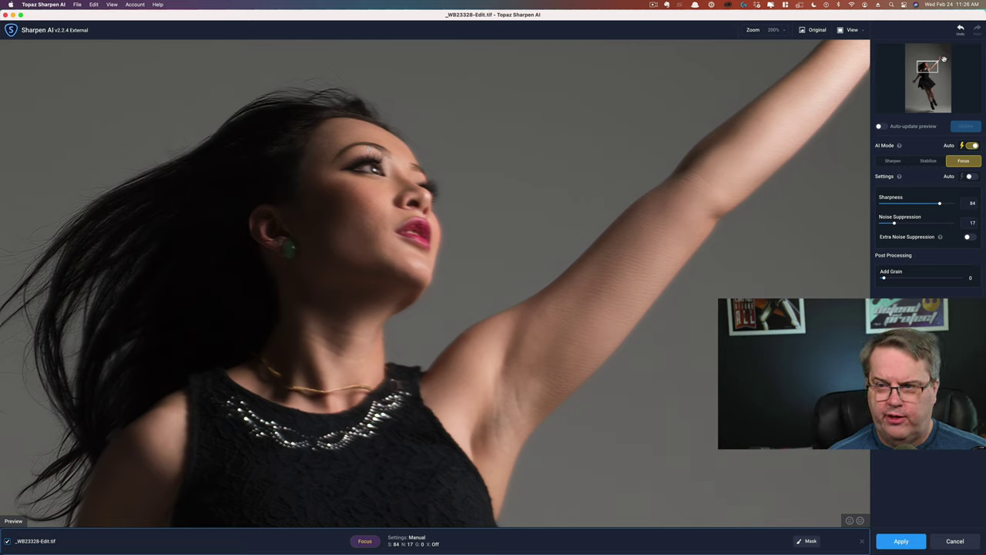
mouse_move(944, 56)
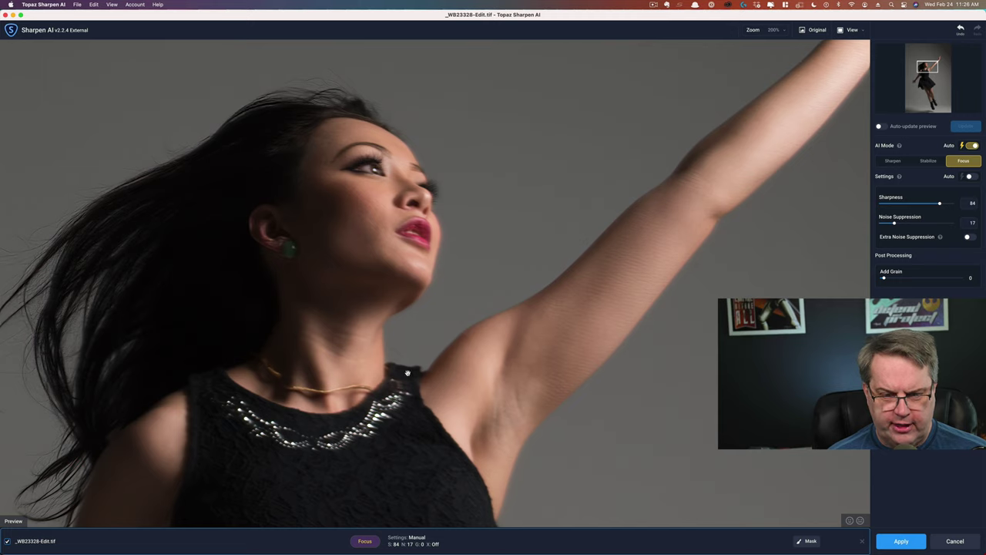
left_click(817, 31)
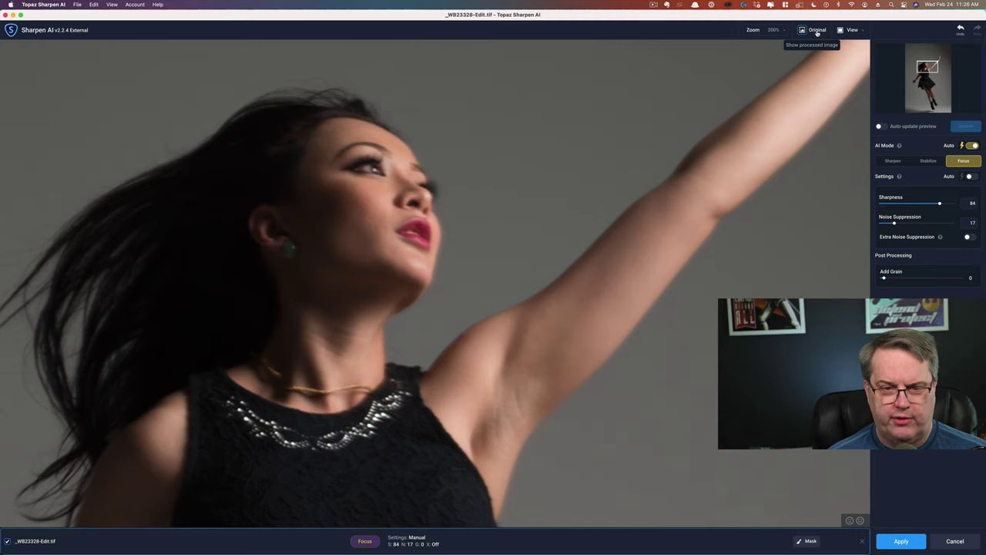
left_click(818, 31)
left_click(817, 31)
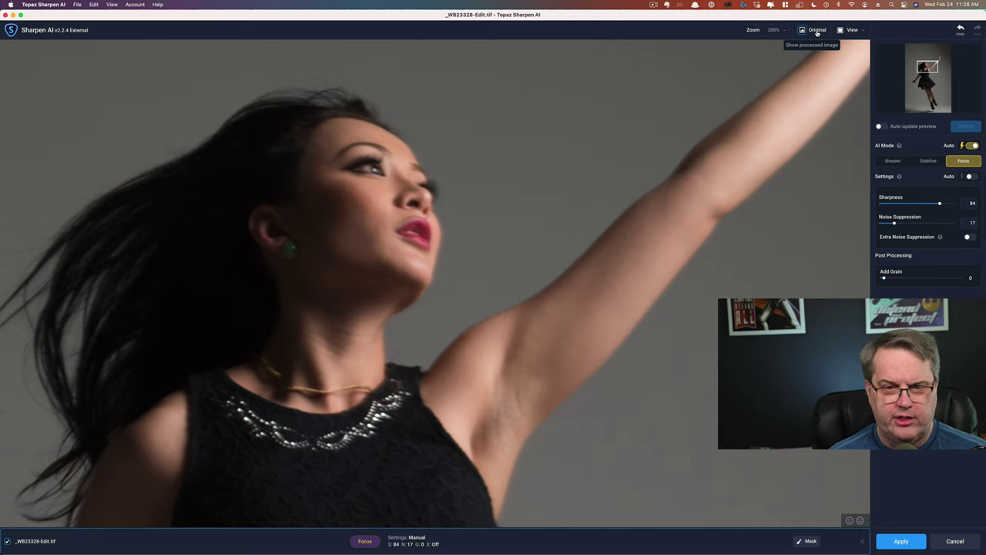
left_click(817, 32)
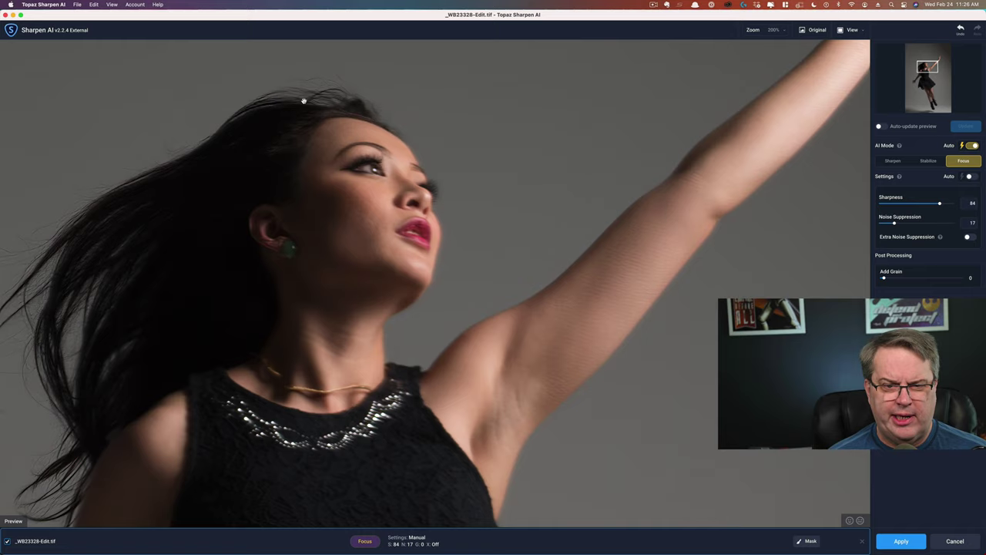
left_click(820, 33)
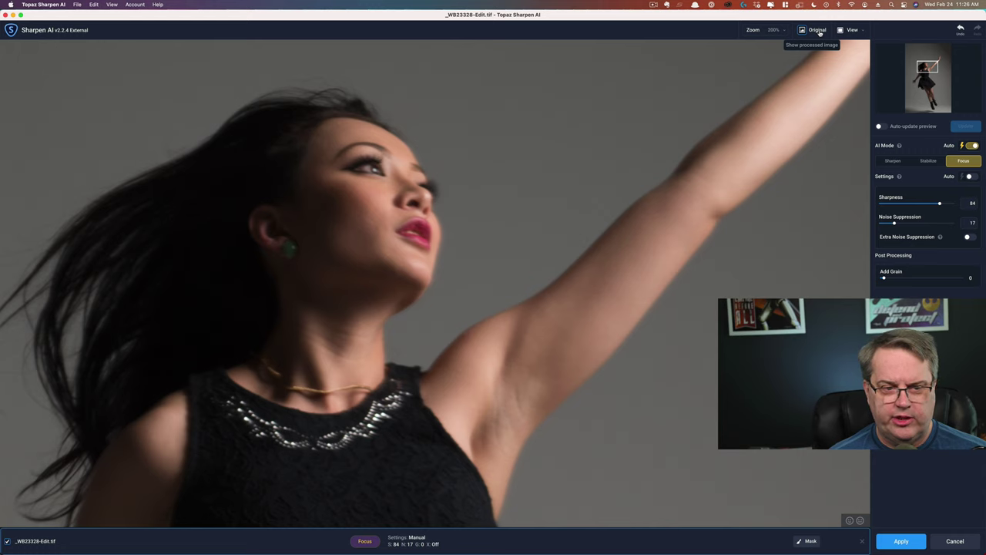
left_click(820, 33)
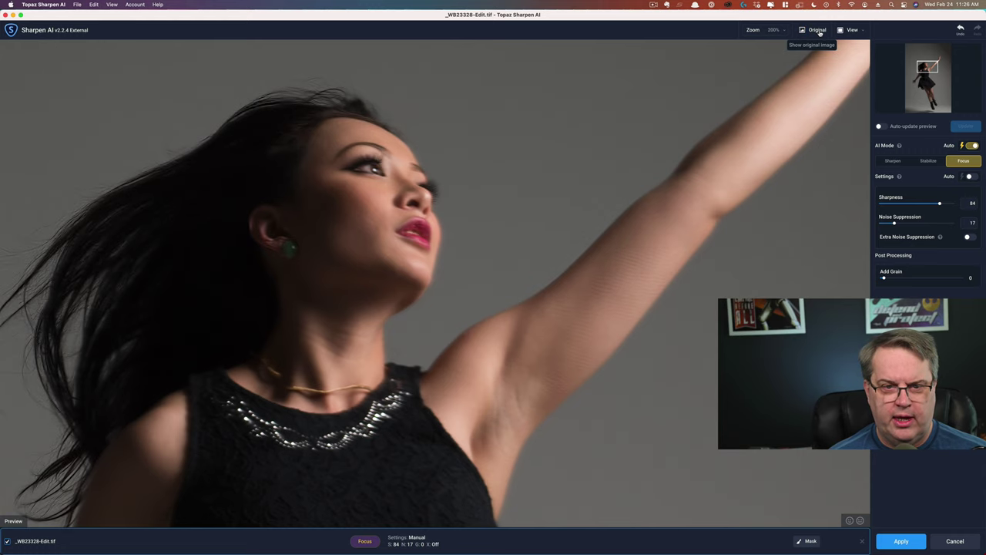
Mask the woman with Find Objects > Person, brush in her shoulder, raised arm and body, then apply it
left_click(810, 542)
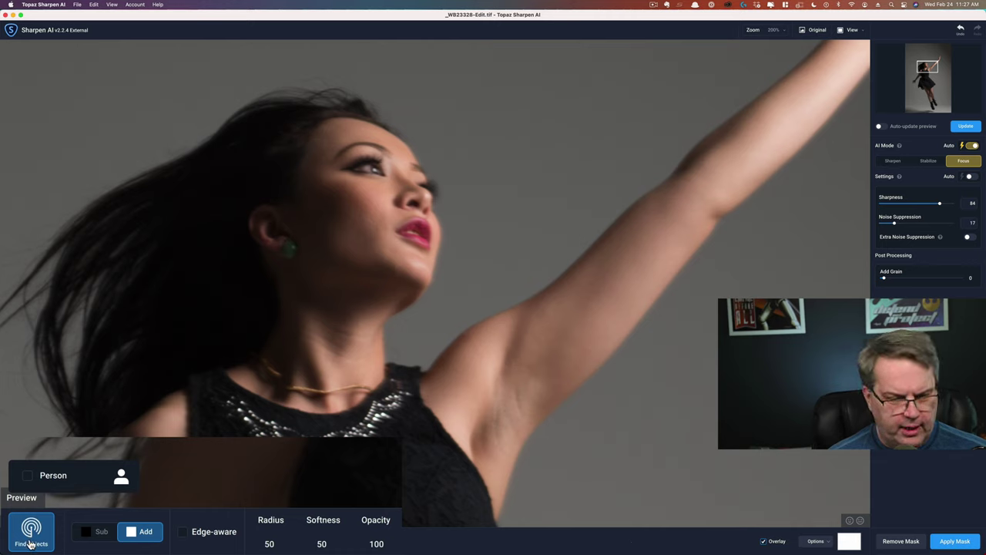
left_click(28, 478)
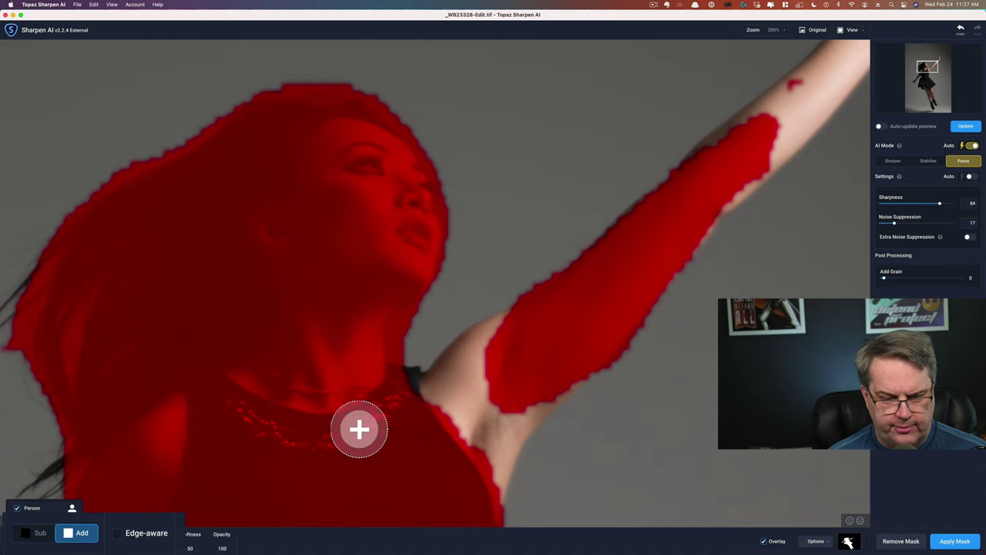
mouse_move(393, 422)
left_mouse_down()
mouse_move(428, 406)
mouse_move(479, 351)
mouse_move(507, 341)
mouse_move(530, 379)
mouse_move(525, 417)
mouse_move(506, 429)
mouse_move(487, 471)
mouse_move(475, 401)
left_mouse_up()
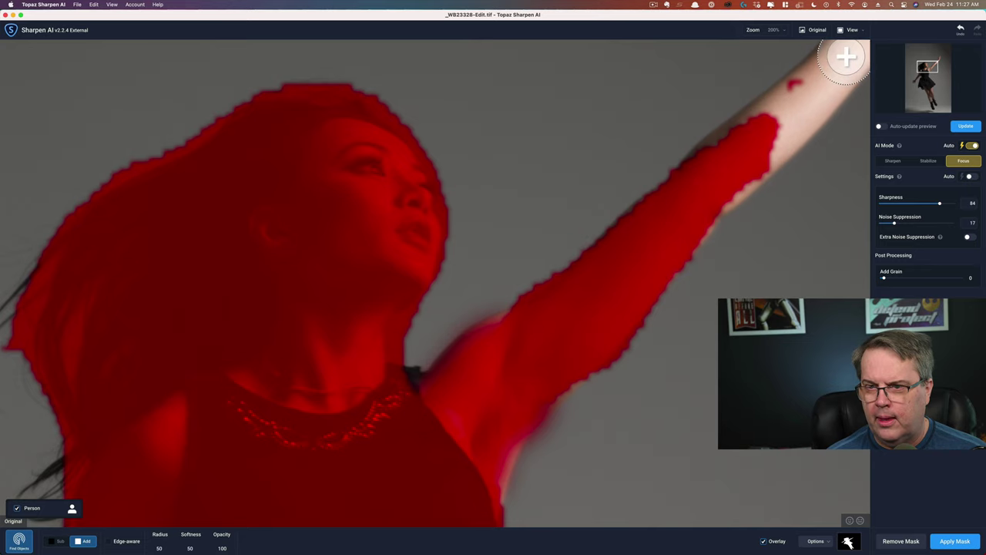
mouse_move(846, 56)
left_mouse_down()
mouse_move(805, 99)
mouse_move(788, 103)
left_mouse_up()
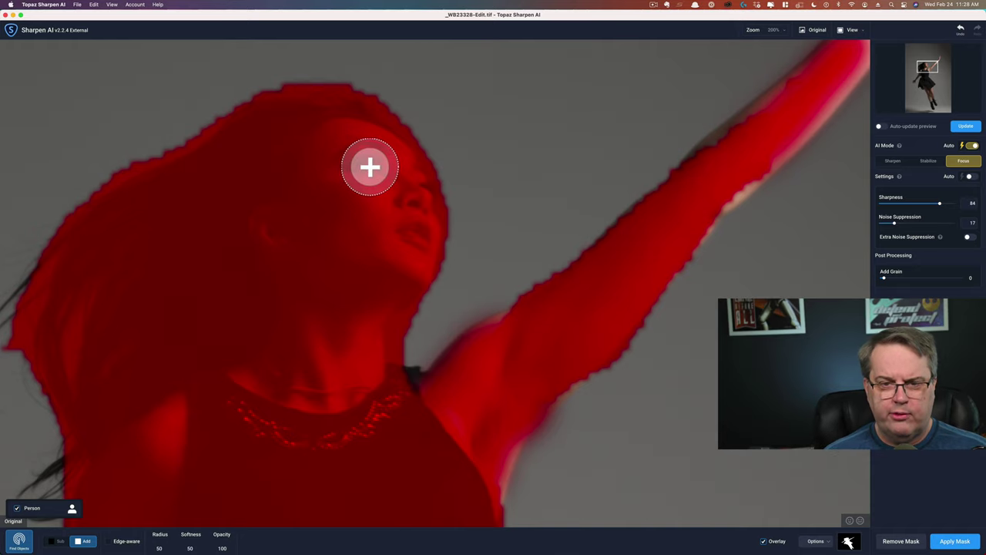
left_click_drag(342, 187, 392, 177)
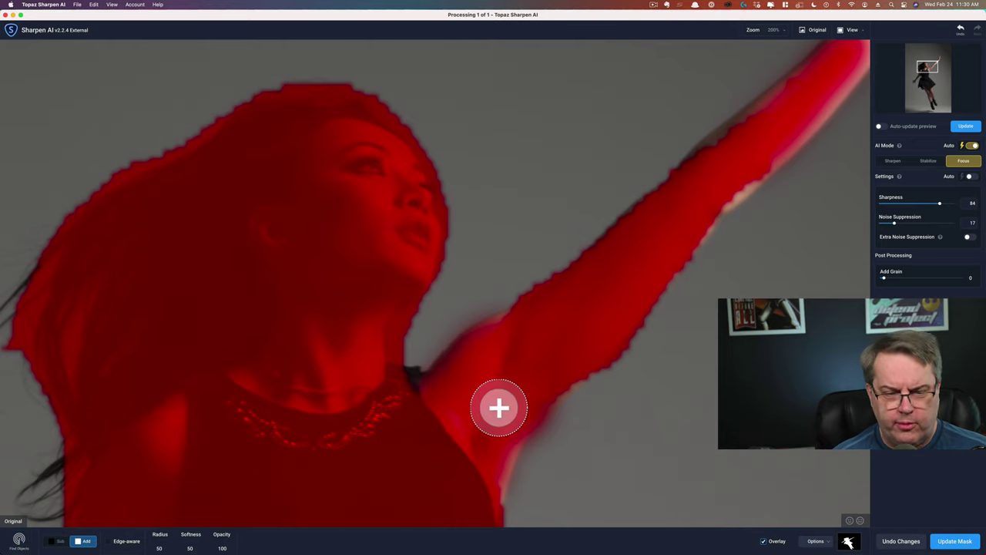
left_click(962, 542)
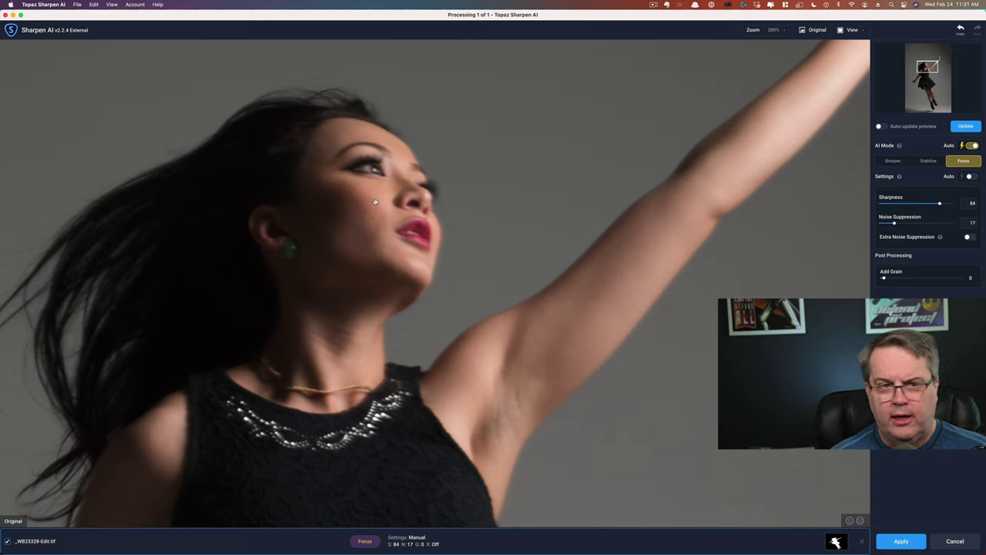
Close the portrait without saving, then enable Auto settings and update the statue's Stabilize preview at 44/44
left_click(862, 542)
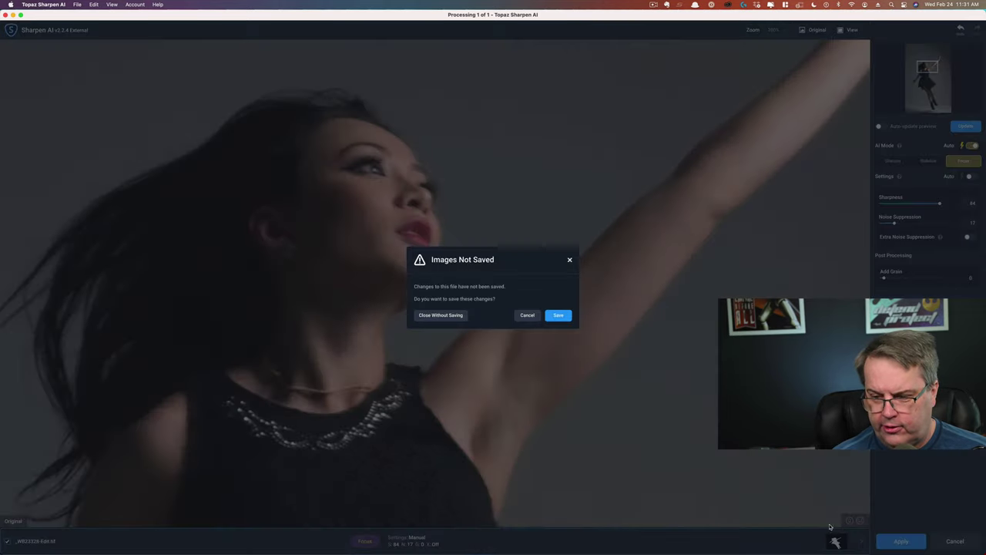
left_click(439, 315)
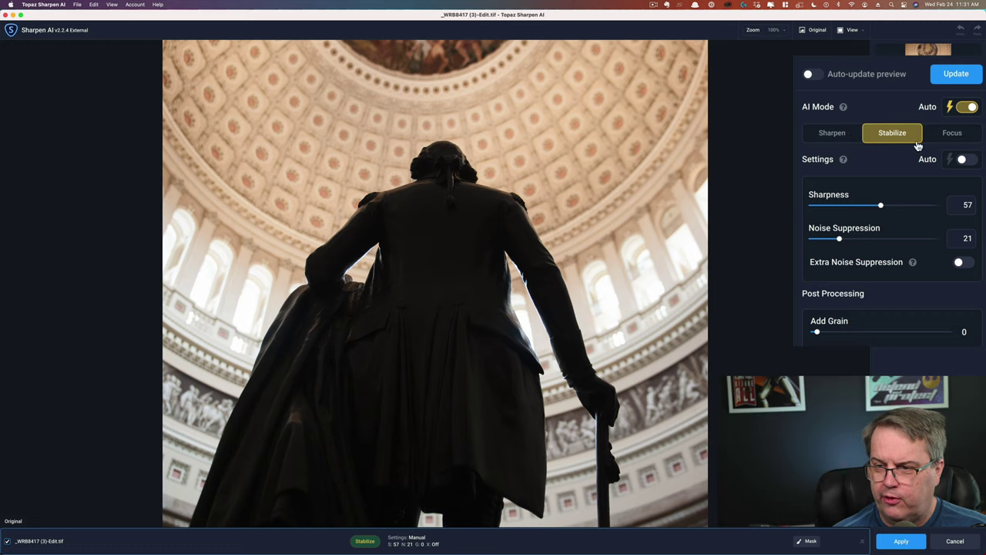
left_click(969, 161)
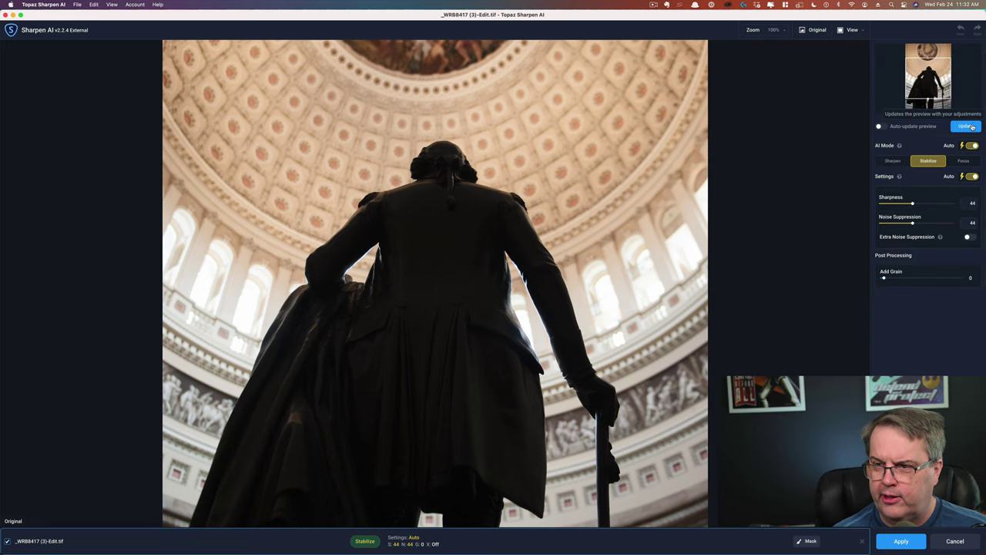
left_click(972, 128)
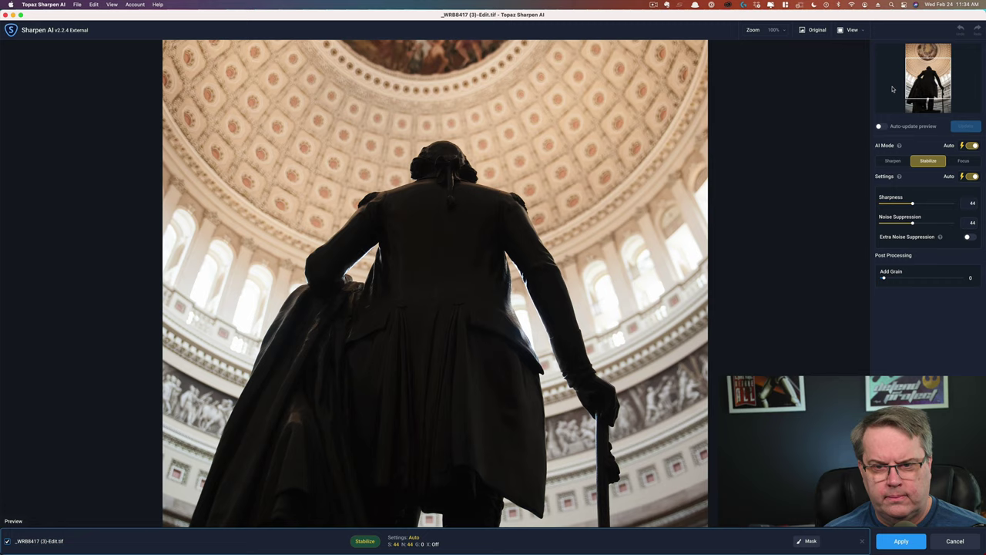
Toggle between the original and processed Capitol statue photo twice to compare them
left_click(817, 31)
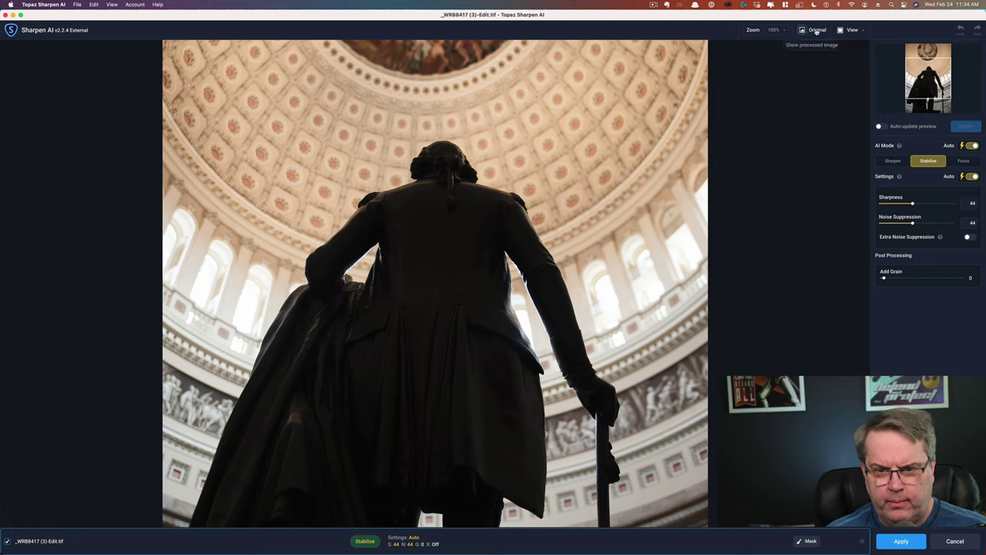
left_click(816, 31)
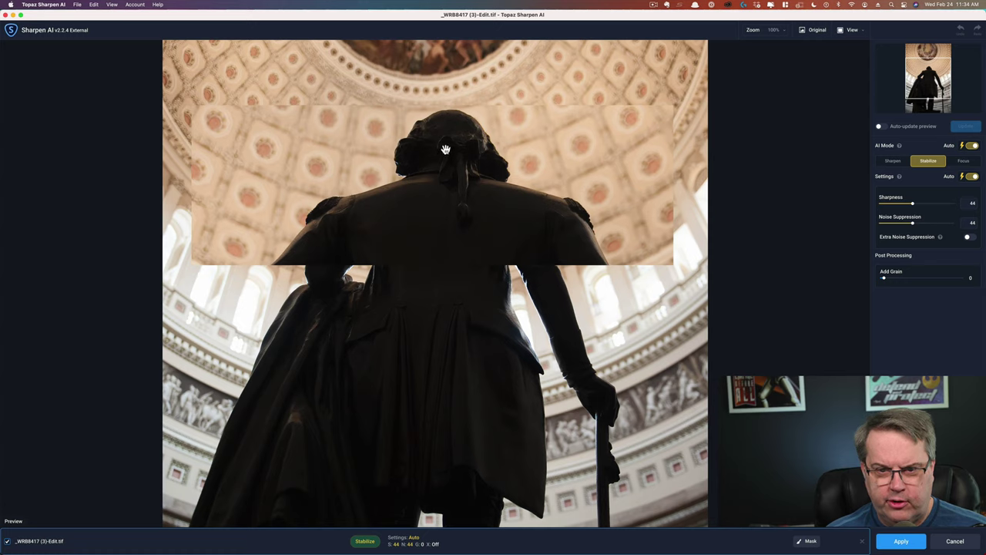
left_click(817, 31)
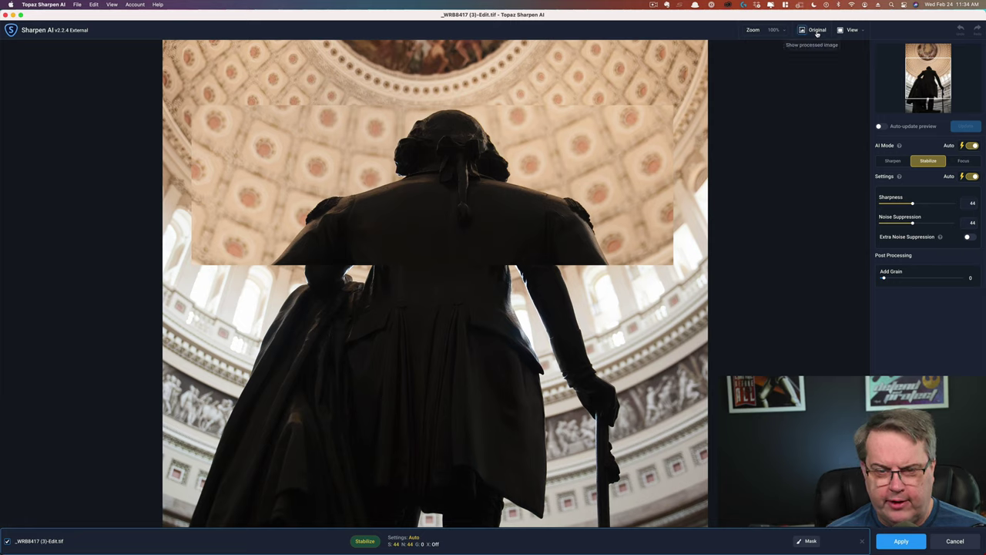
left_click(817, 31)
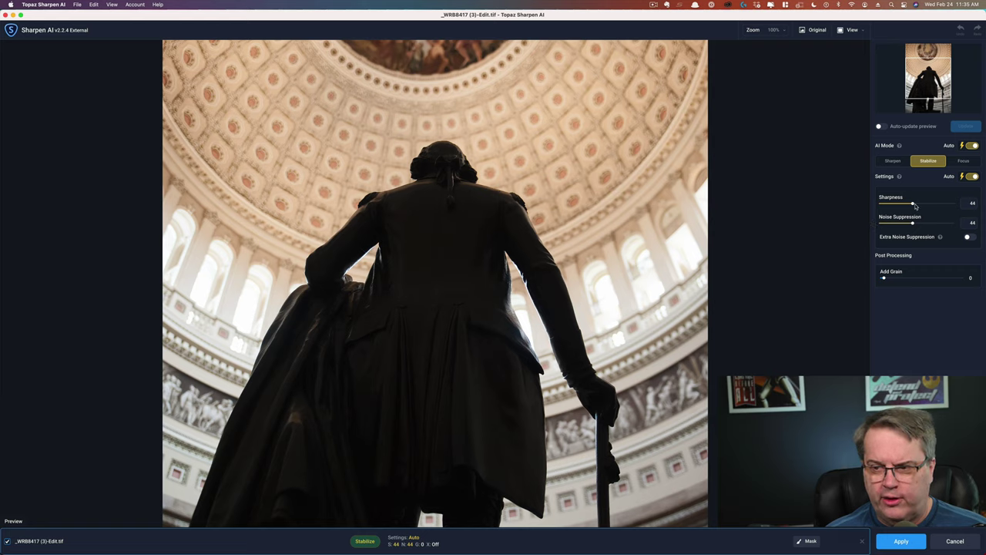
left_click_drag(912, 205, 956, 205)
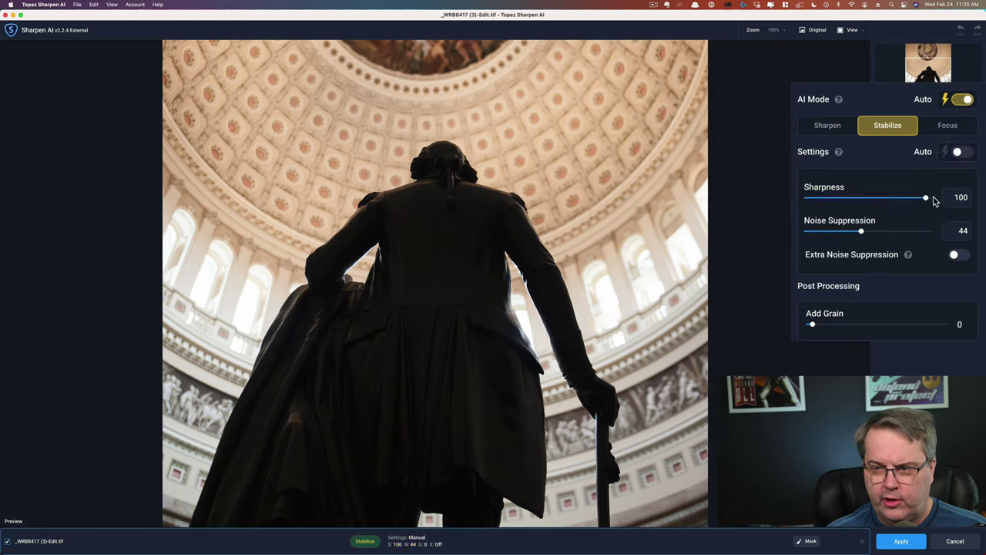
left_click(776, 32)
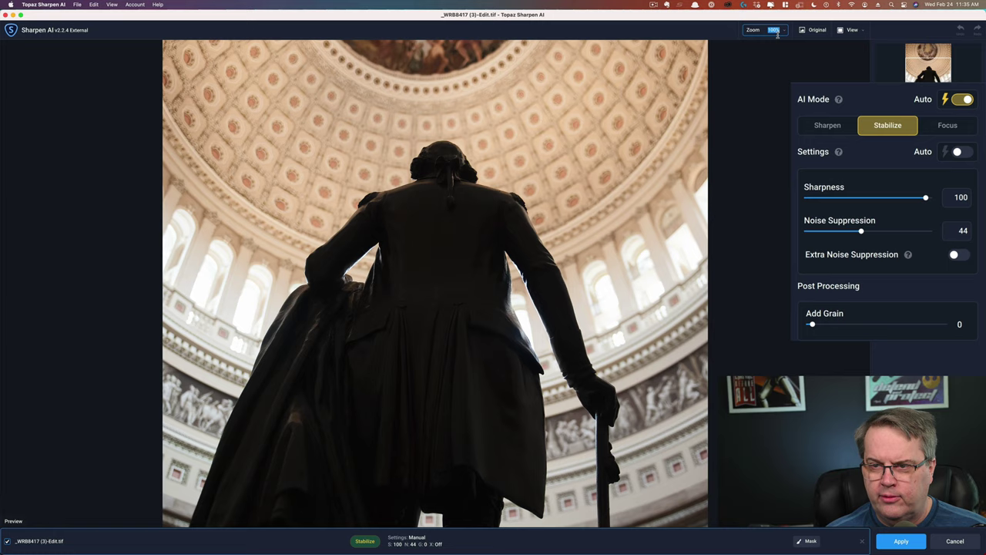
left_click(782, 31)
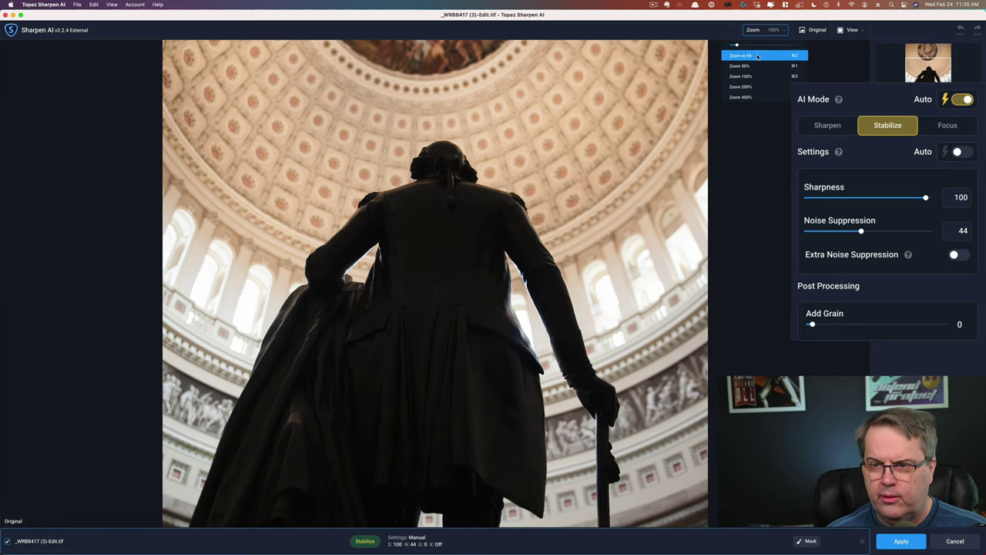
left_click(735, 88)
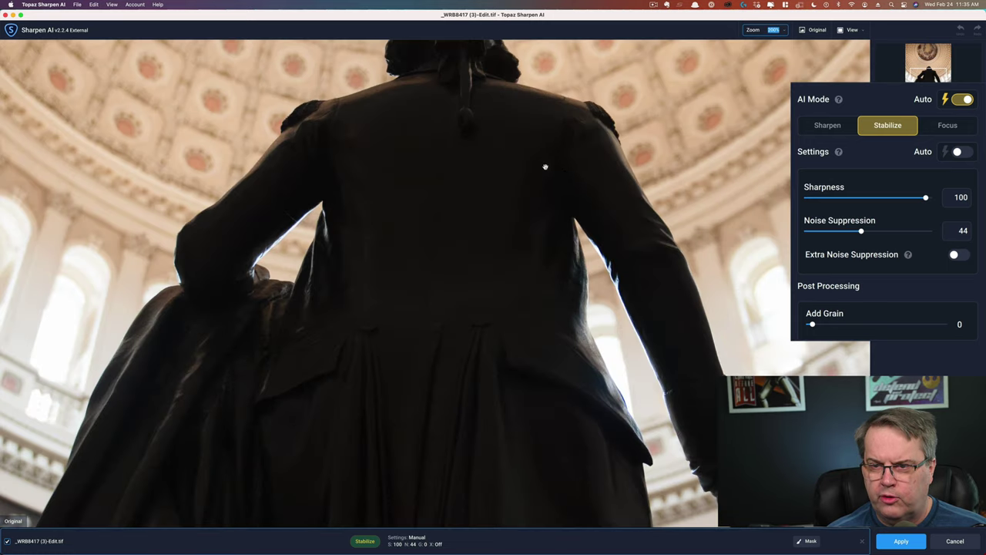
left_click_drag(493, 216, 489, 350)
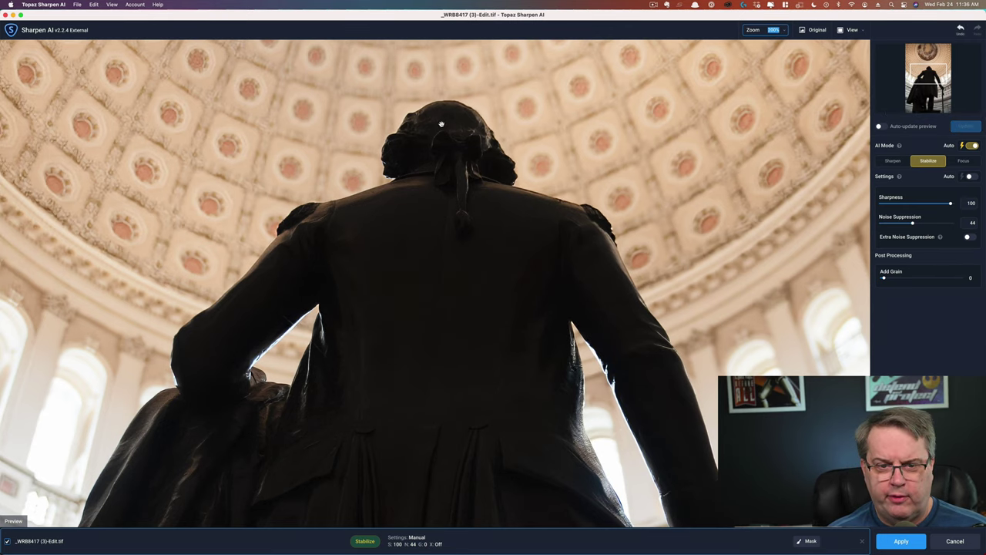
left_click(814, 30)
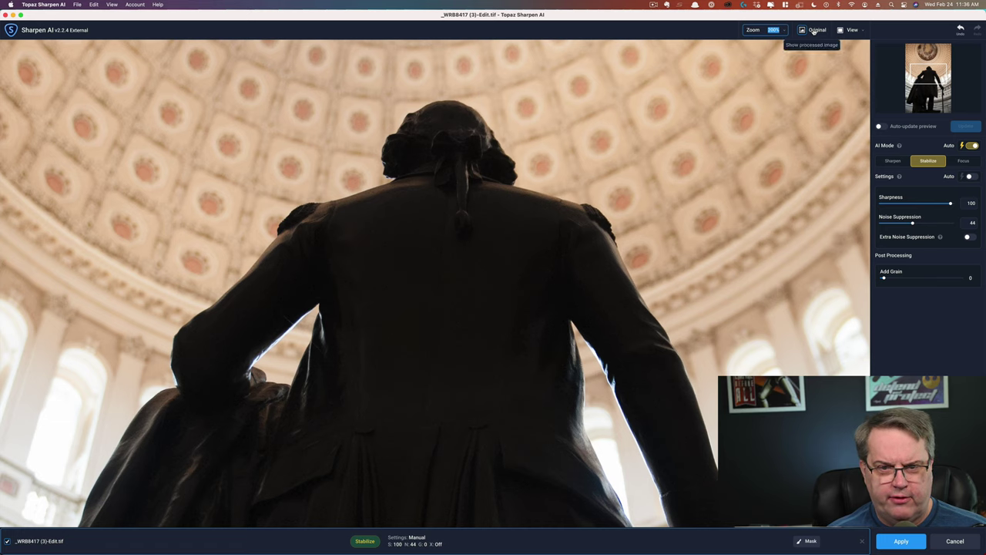
left_click(814, 31)
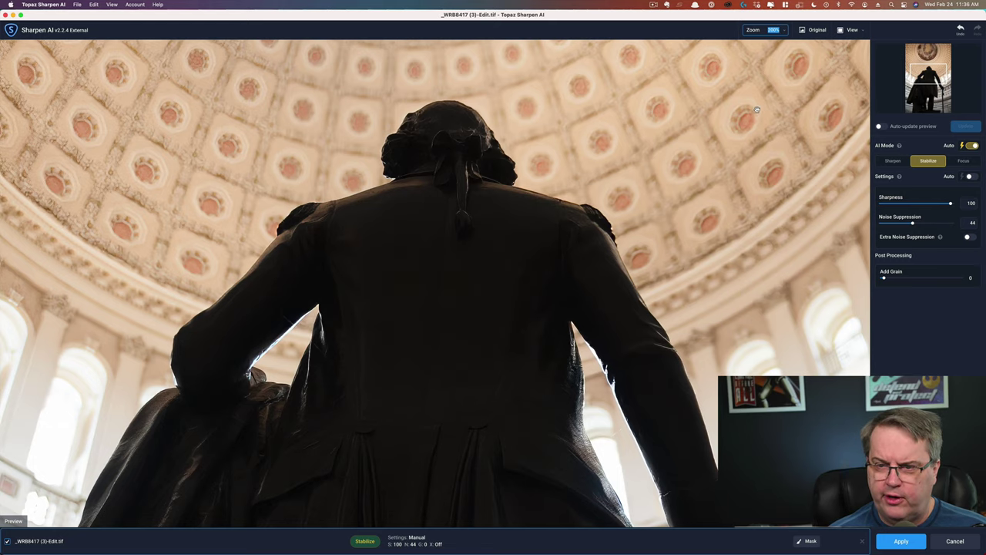
left_click(818, 30)
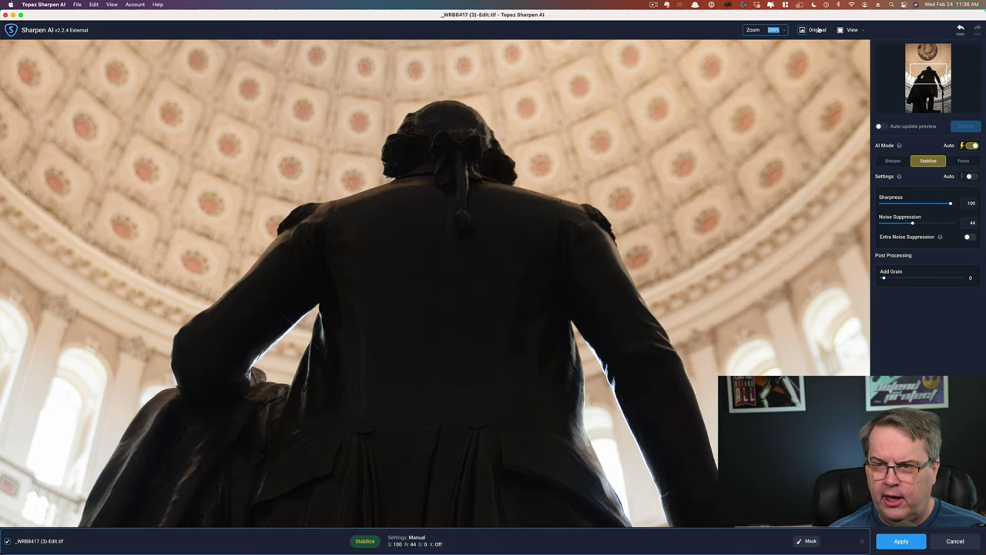
left_click(818, 29)
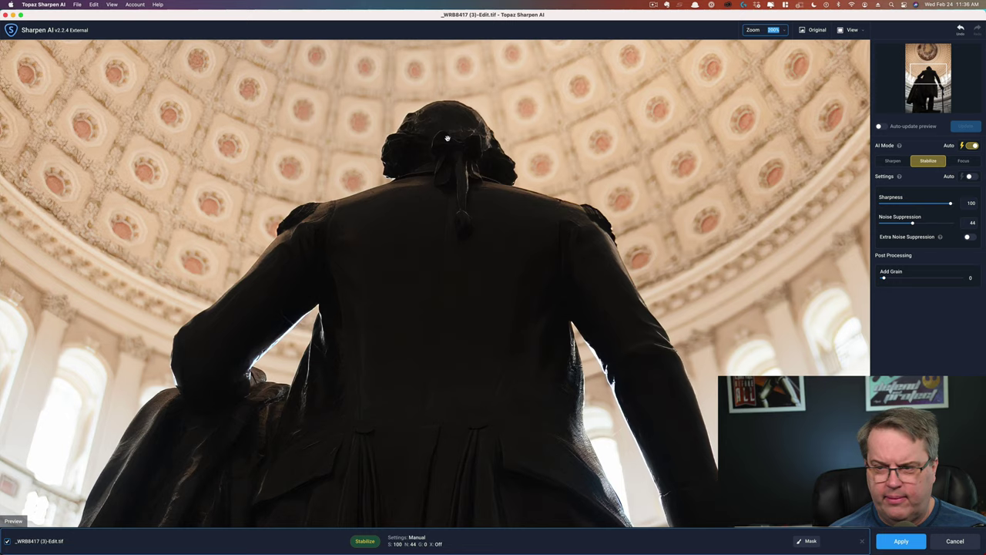
Auto-select the statue via Find Objects > Person, then brush in its back, left arm, robe and chest
left_click(806, 540)
left_click(19, 539)
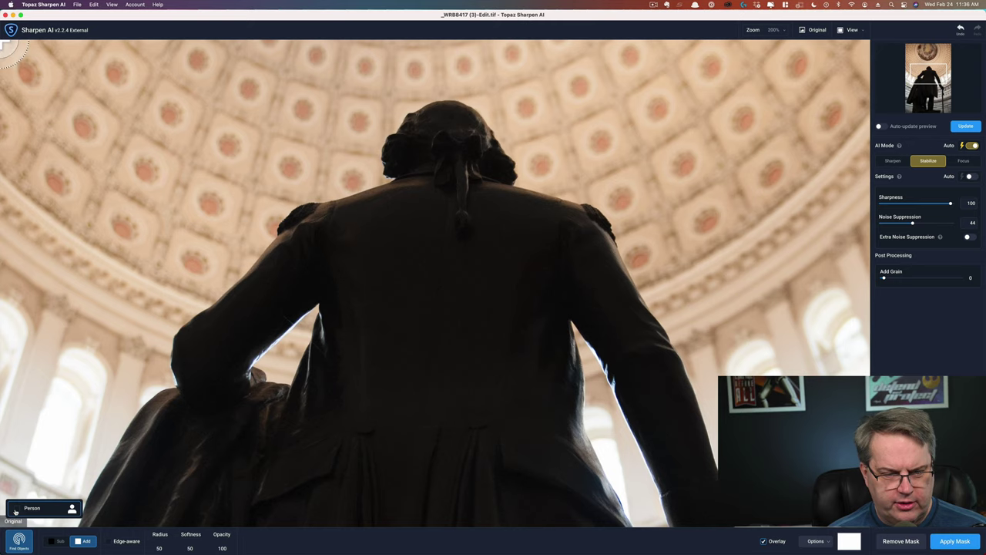
left_click(16, 509)
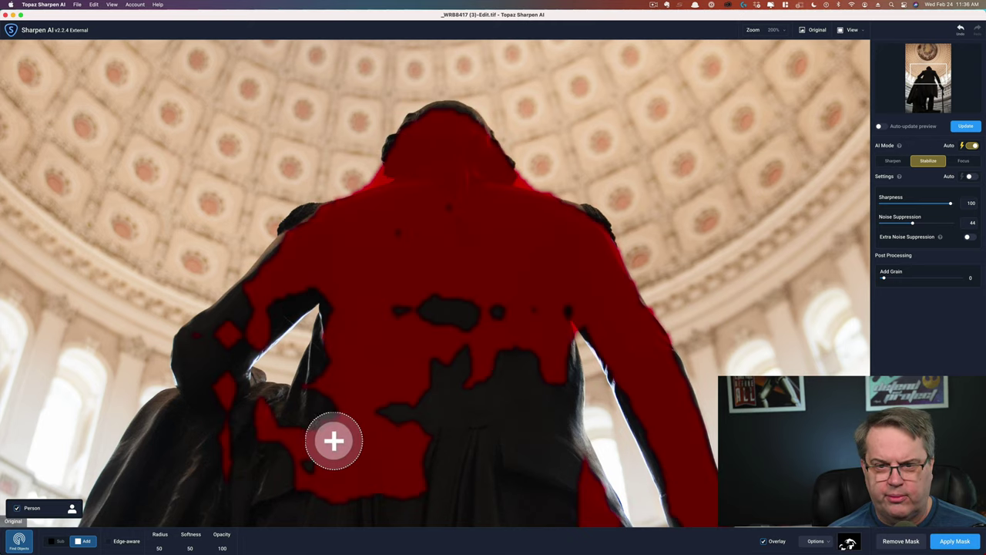
mouse_move(424, 346)
left_mouse_down()
mouse_move(412, 308)
mouse_move(431, 369)
mouse_move(447, 303)
mouse_move(471, 324)
mouse_move(503, 323)
mouse_move(525, 354)
mouse_move(526, 391)
mouse_move(559, 474)
mouse_move(556, 503)
mouse_move(494, 515)
mouse_move(293, 511)
mouse_move(341, 340)
mouse_move(435, 503)
mouse_move(397, 432)
mouse_move(448, 439)
mouse_move(486, 479)
mouse_move(513, 467)
mouse_move(467, 352)
mouse_move(467, 412)
mouse_move(301, 334)
left_mouse_up()
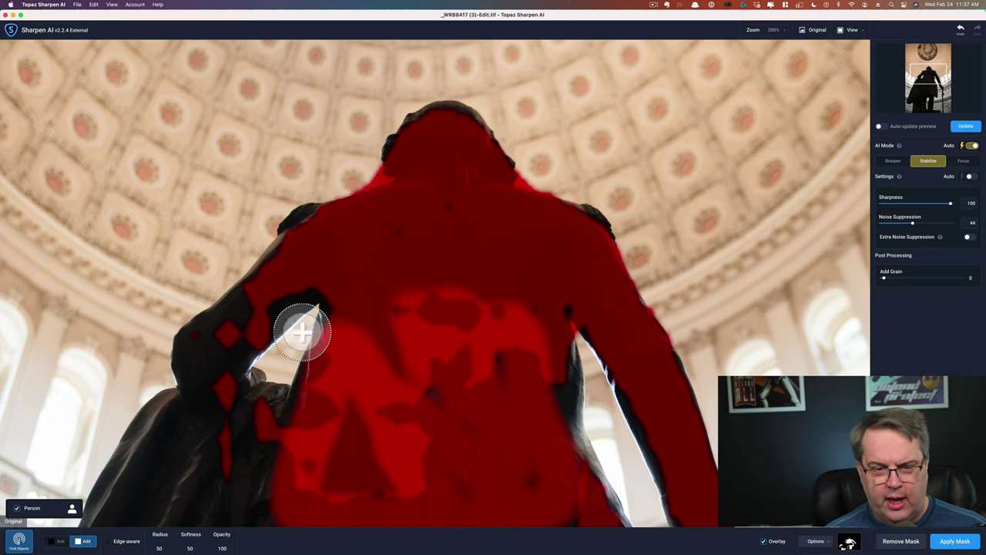
mouse_move(218, 344)
left_mouse_down()
mouse_move(211, 375)
mouse_move(223, 433)
mouse_move(180, 423)
left_mouse_up()
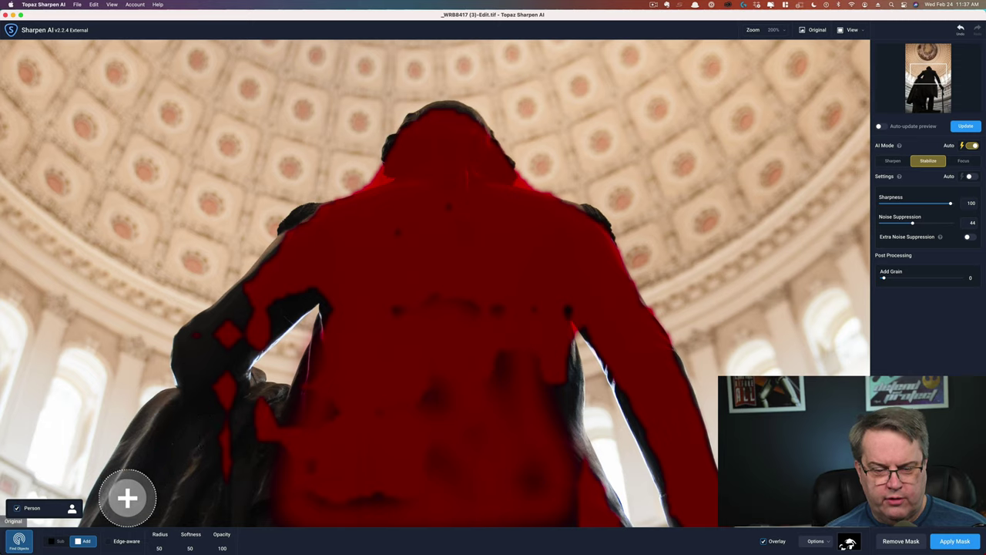
mouse_move(128, 495)
left_mouse_down()
mouse_move(340, 395)
mouse_move(482, 295)
mouse_move(263, 405)
mouse_move(218, 500)
mouse_move(178, 500)
mouse_move(168, 488)
mouse_move(195, 475)
mouse_move(227, 493)
mouse_move(136, 501)
mouse_move(172, 462)
left_mouse_up()
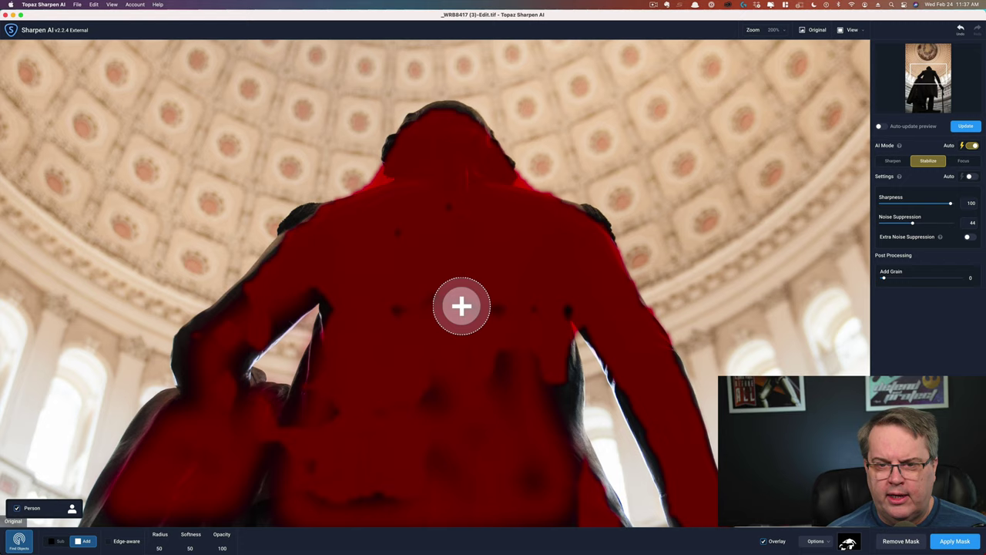
mouse_move(460, 303)
left_mouse_down()
mouse_move(401, 243)
mouse_move(436, 206)
mouse_move(490, 228)
mouse_move(563, 318)
mouse_move(382, 313)
mouse_move(411, 371)
mouse_move(447, 400)
mouse_move(493, 366)
mouse_move(543, 508)
mouse_move(508, 435)
left_mouse_up()
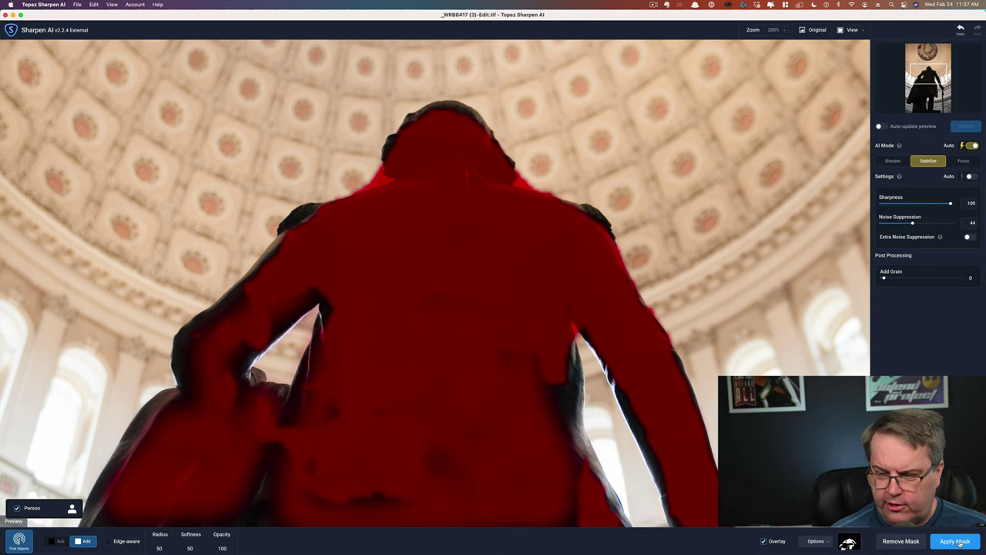
Apply the statue mask and toggle Original to compare the masked sharpened result
left_click(953, 540)
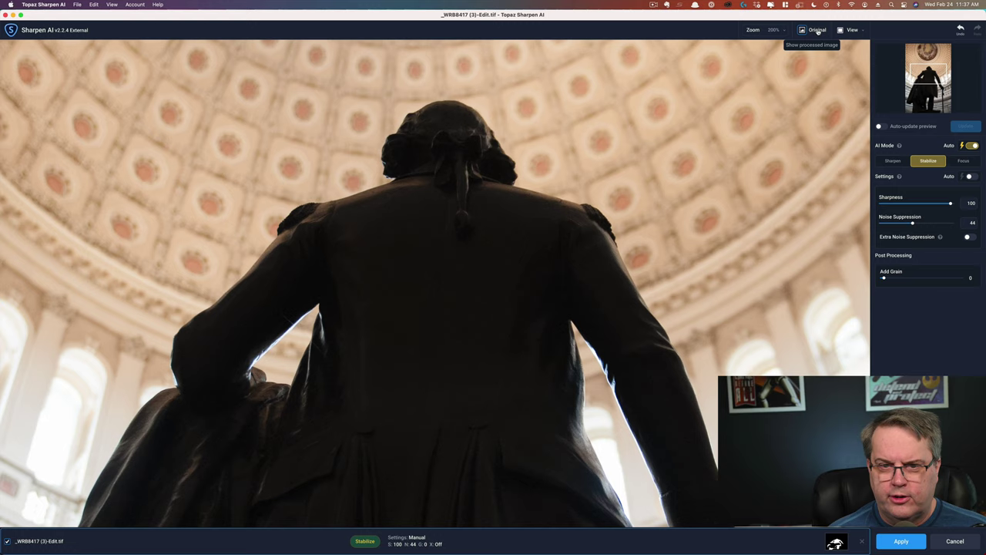
left_click(818, 31)
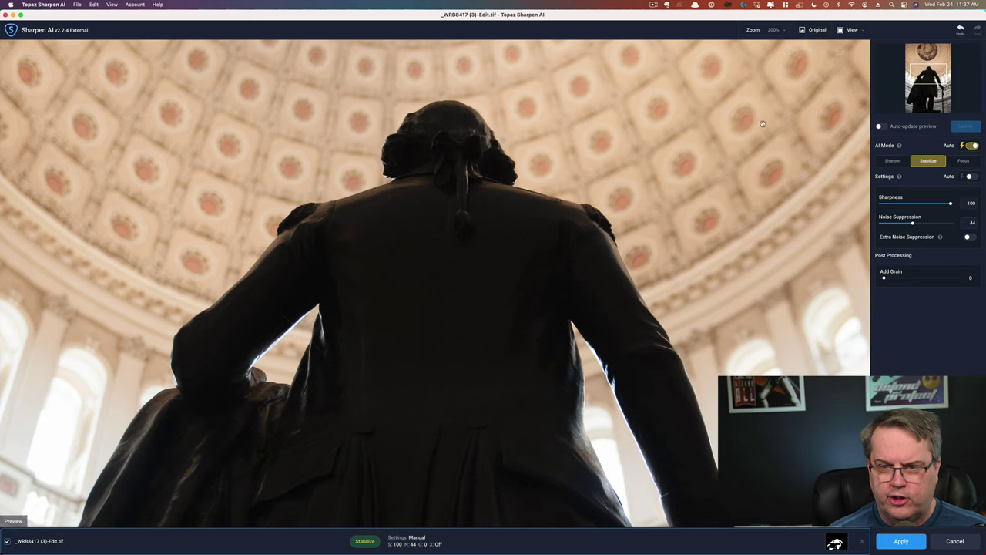
left_click(816, 34)
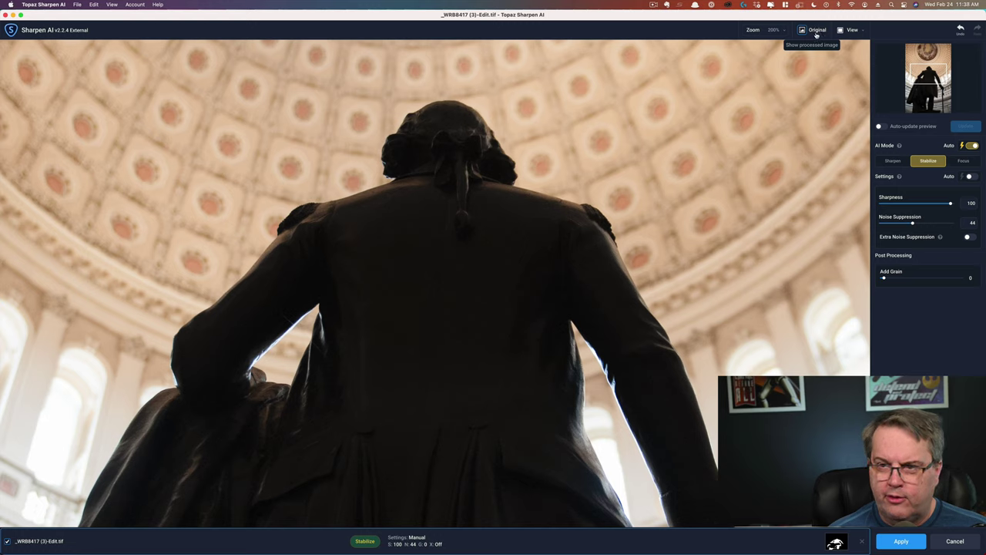
left_click(816, 33)
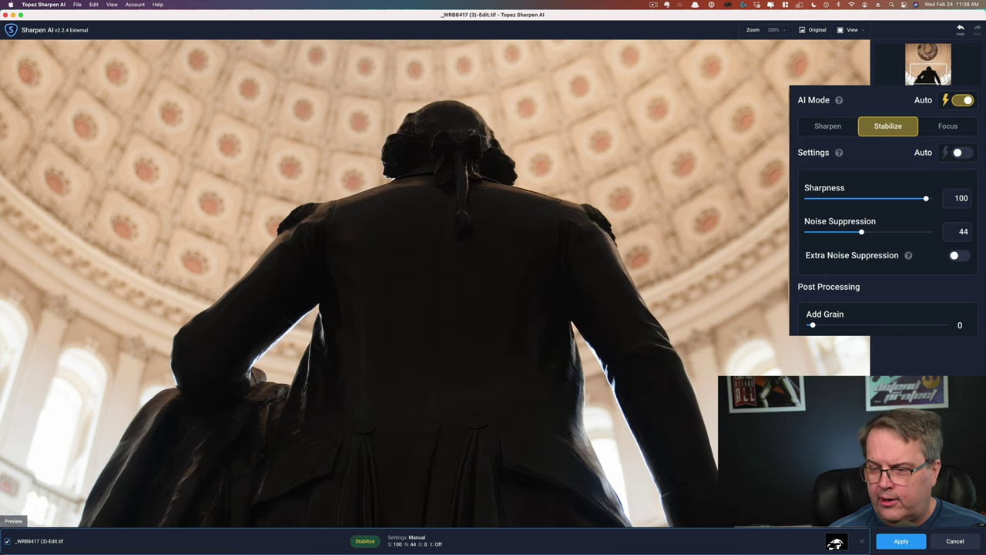
Cancel out of the statue photo, view the ceiling photo's original, and zoom it to 200%
left_click(954, 542)
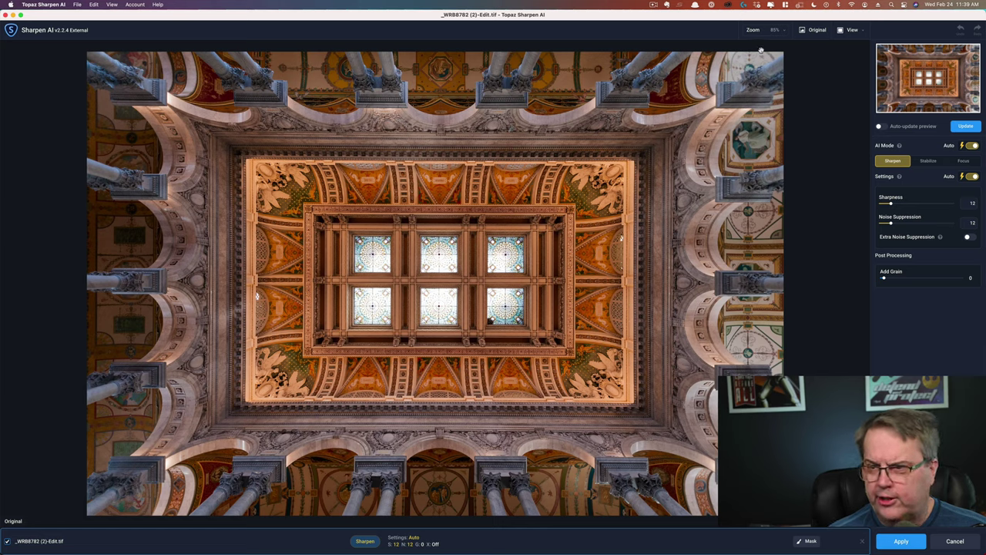
left_click(824, 33)
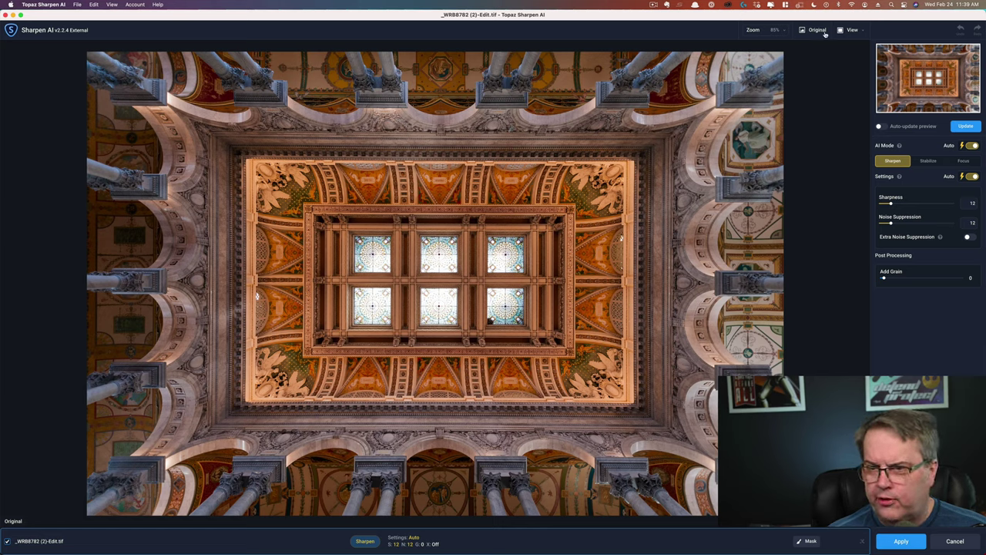
left_click(755, 31)
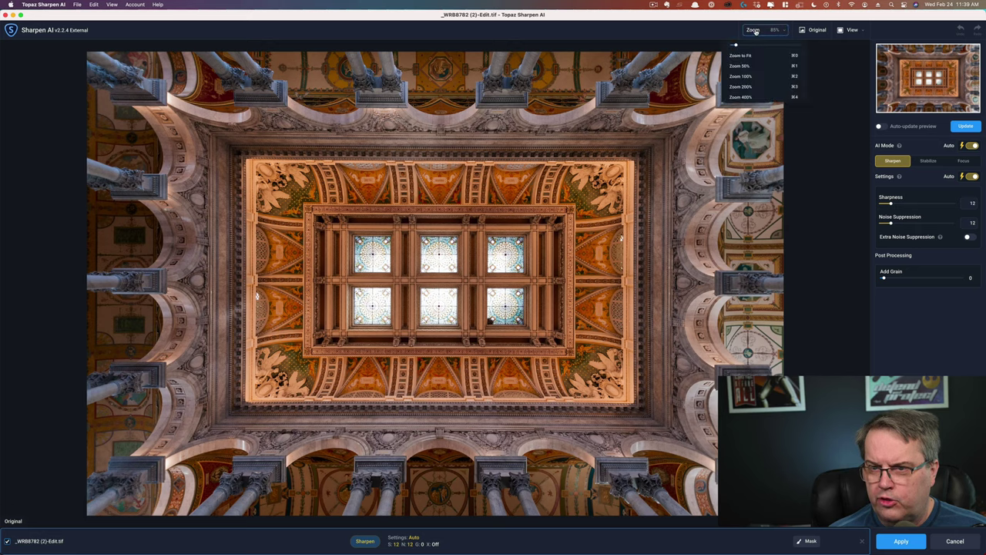
left_click(739, 86)
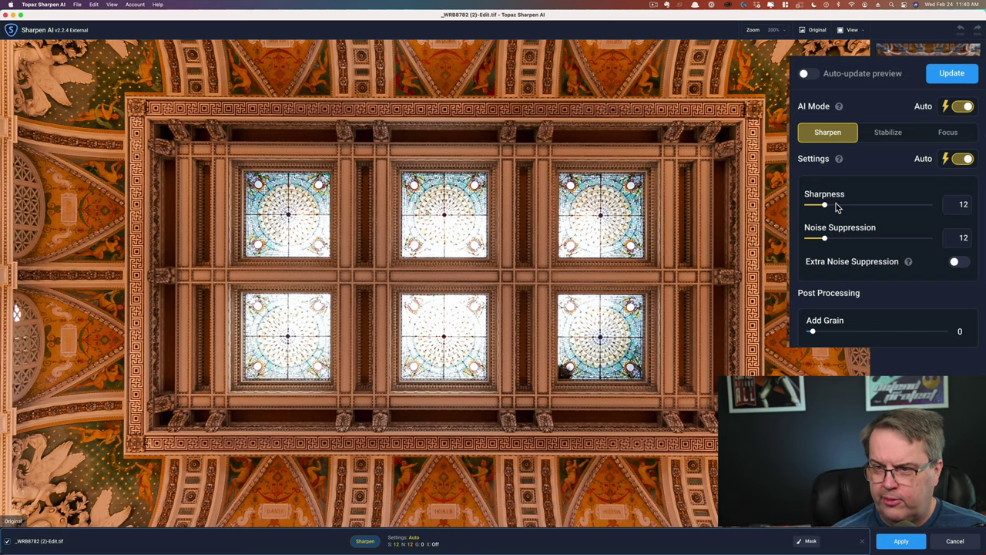
Generate the ceiling preview at automatic Sharpness 12 and compare it with the original
left_click(969, 127)
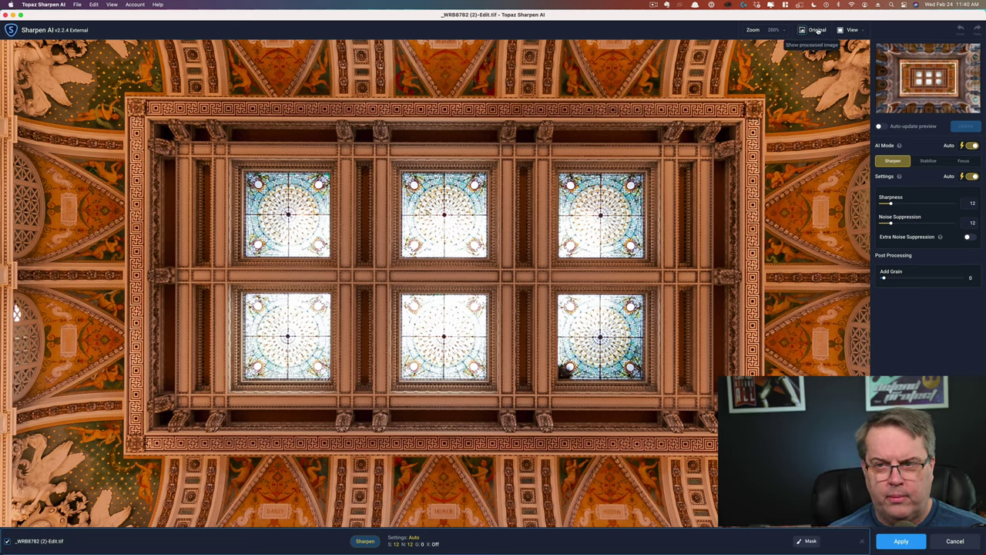
left_click(817, 30)
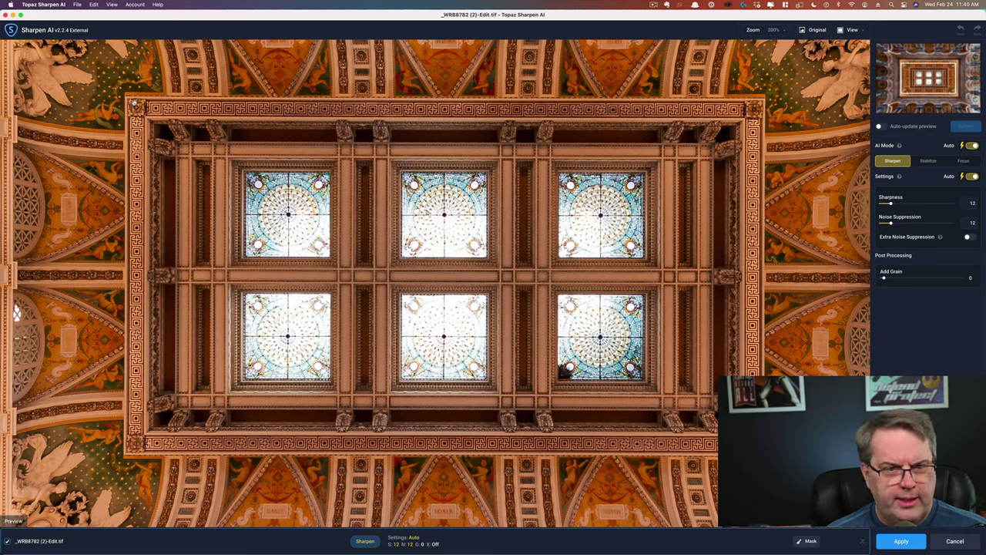
Switch to manual settings, raise Sharpness to 60, and regenerate the ceiling preview to compare
left_click(923, 205)
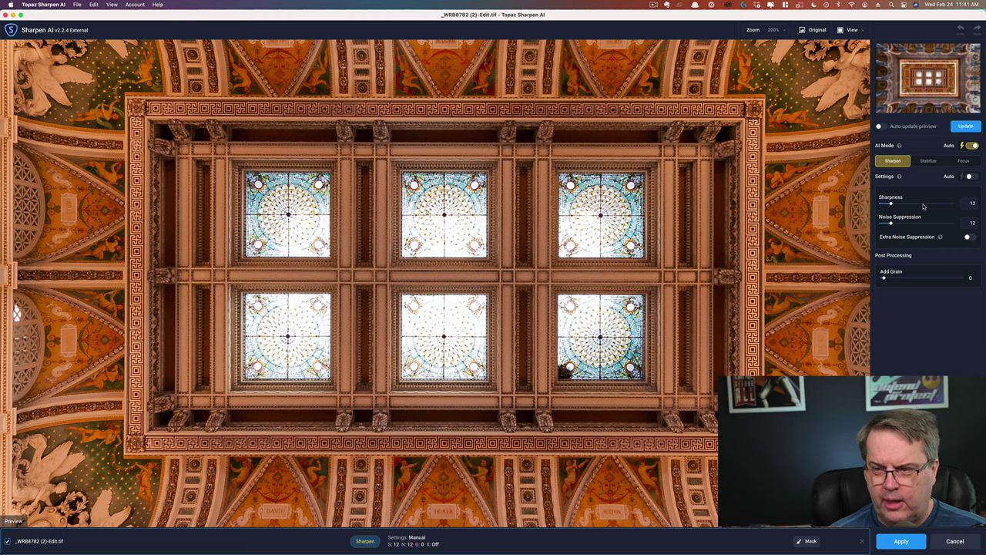
left_click(923, 204)
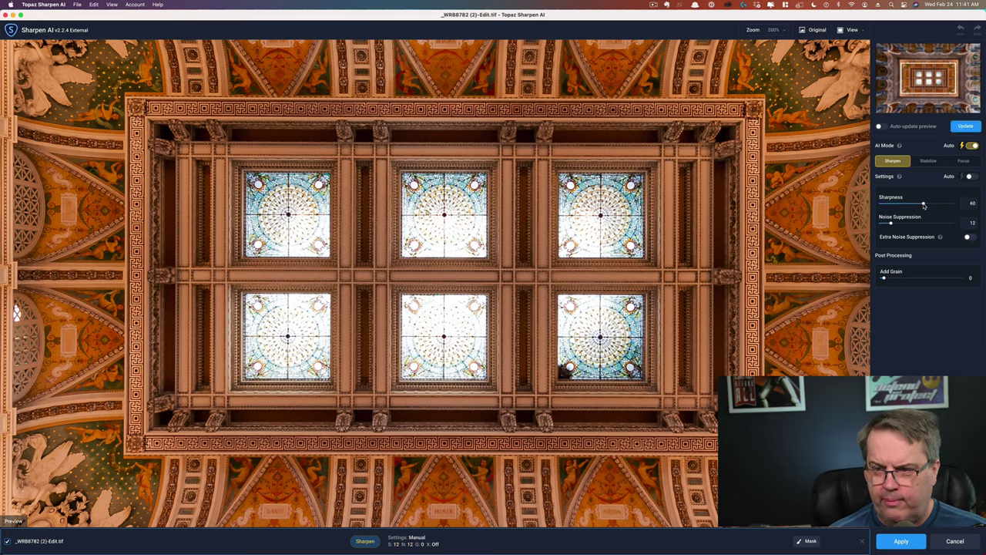
left_click(966, 127)
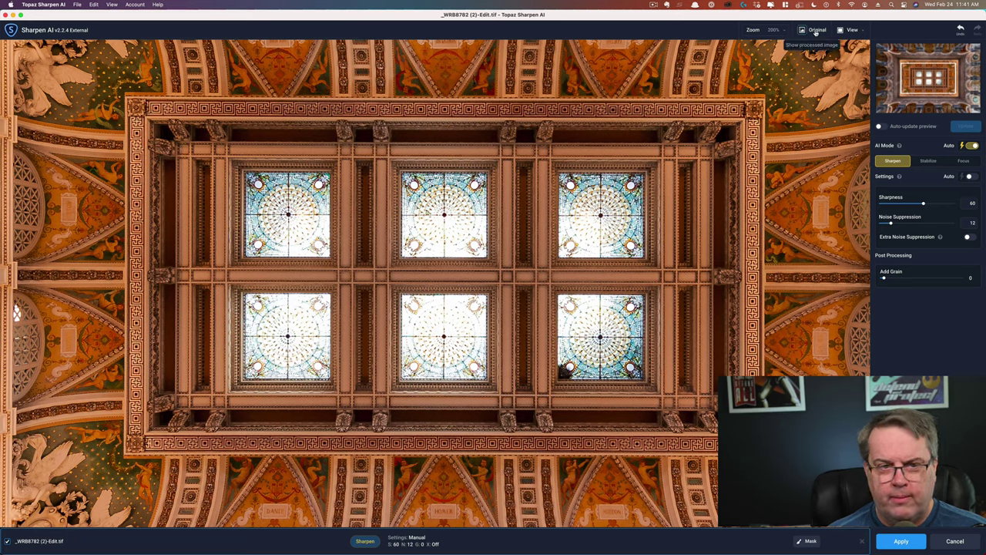
left_click(815, 32)
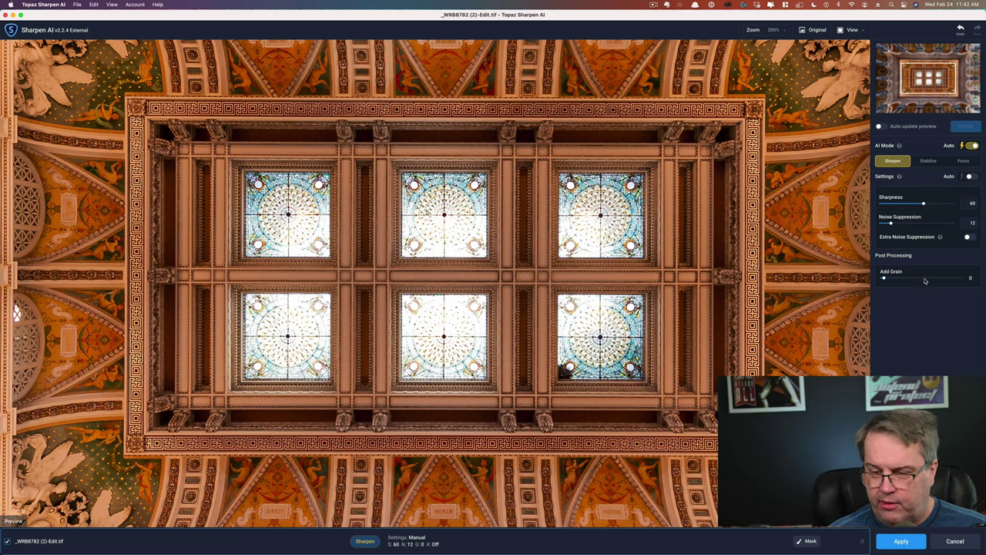
Zoom to fit the whole ceiling photo in the preview window
key("super+0")
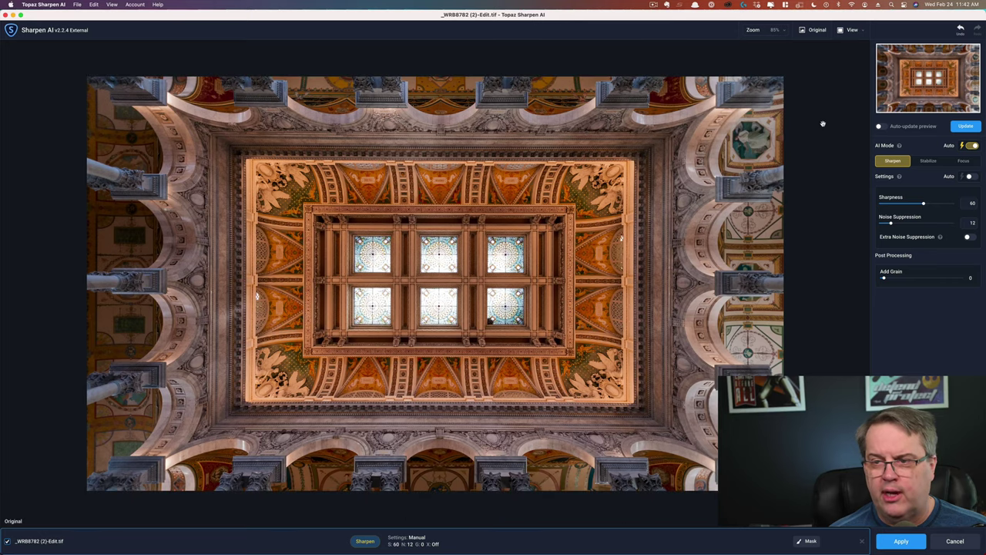